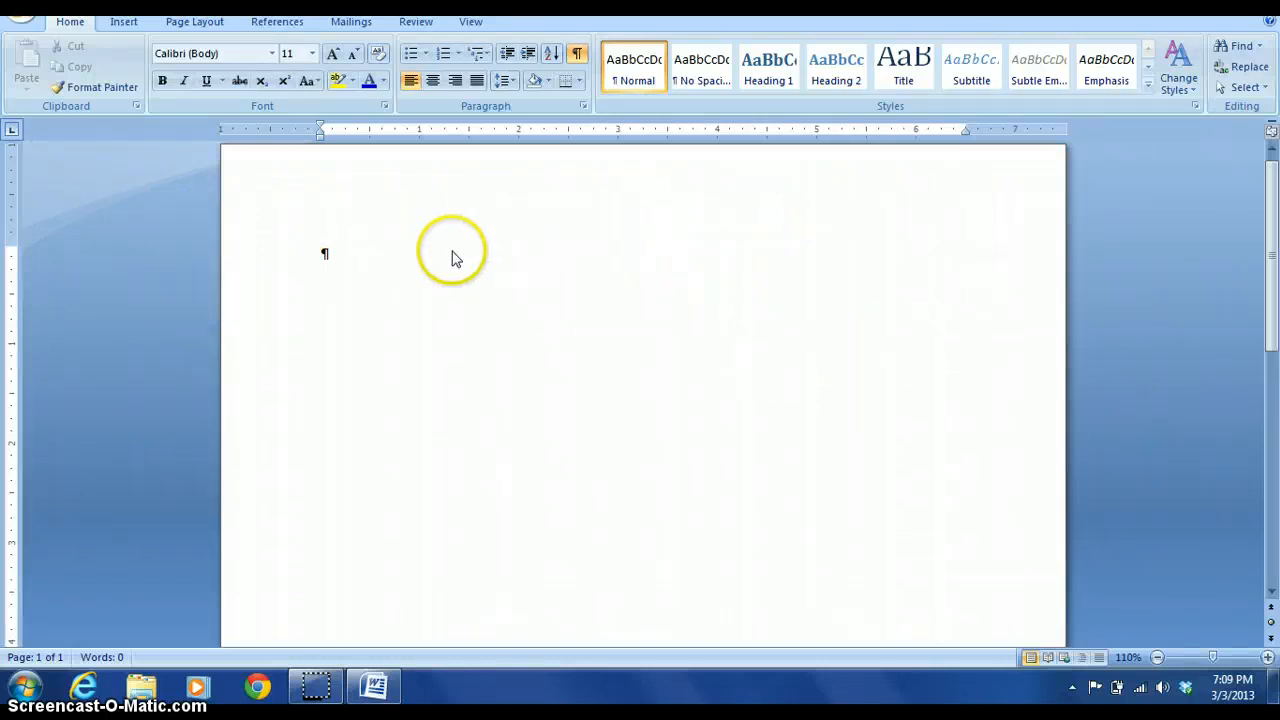
- Apply the Normal margin preset to the page, with 1" margins on all sides
{"action": "left_click", "coordinate": [208, 22]}
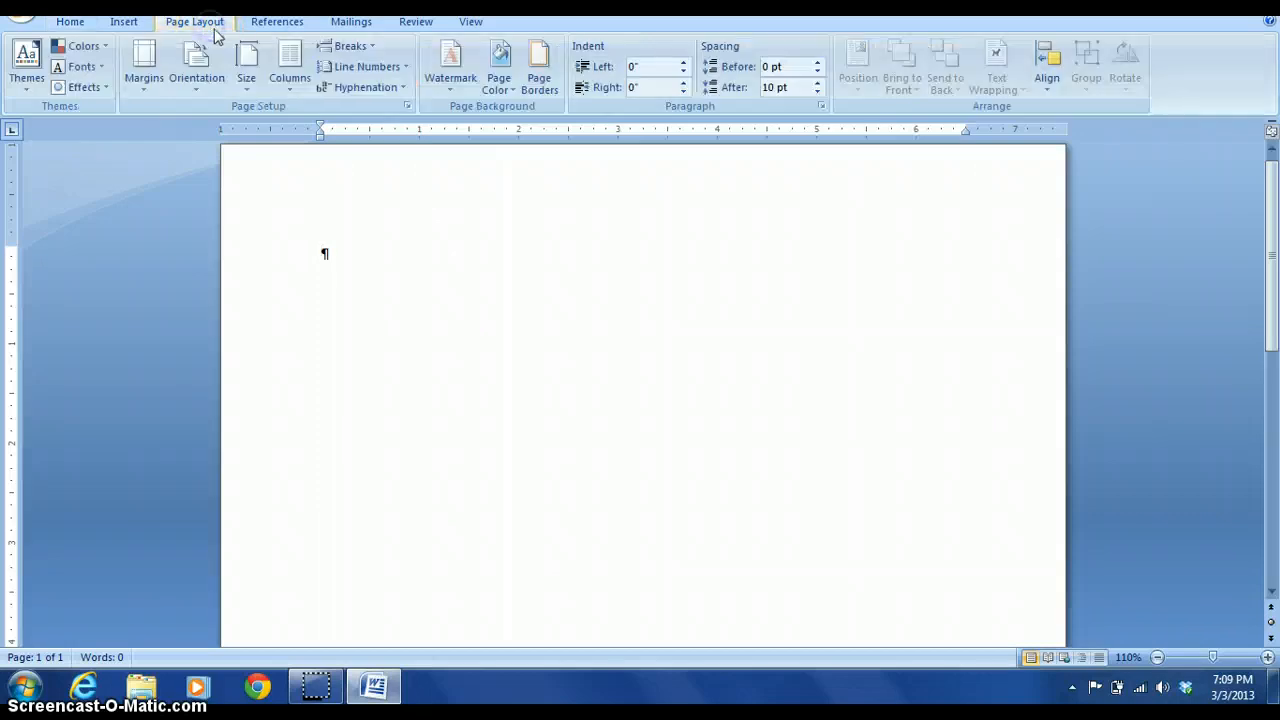
{"action": "left_click", "coordinate": [248, 84]}
{"action": "left_click", "coordinate": [149, 92]}
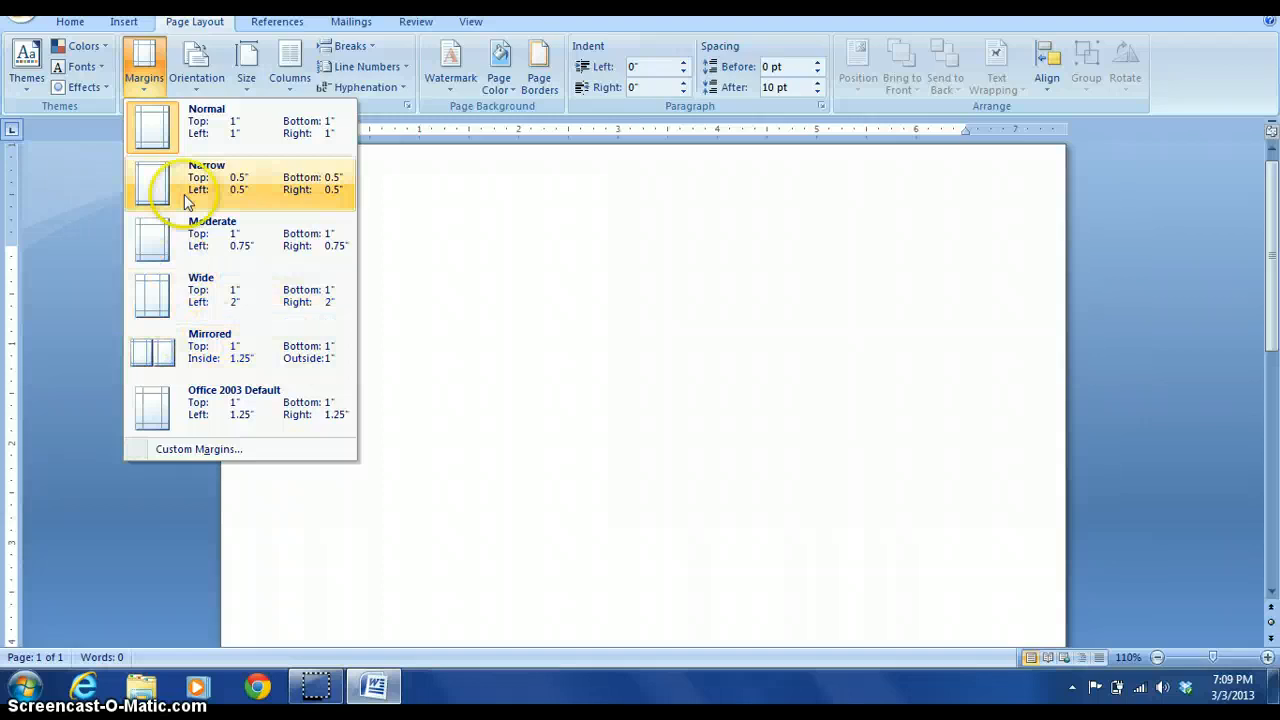
{"action": "left_click", "coordinate": [208, 124]}
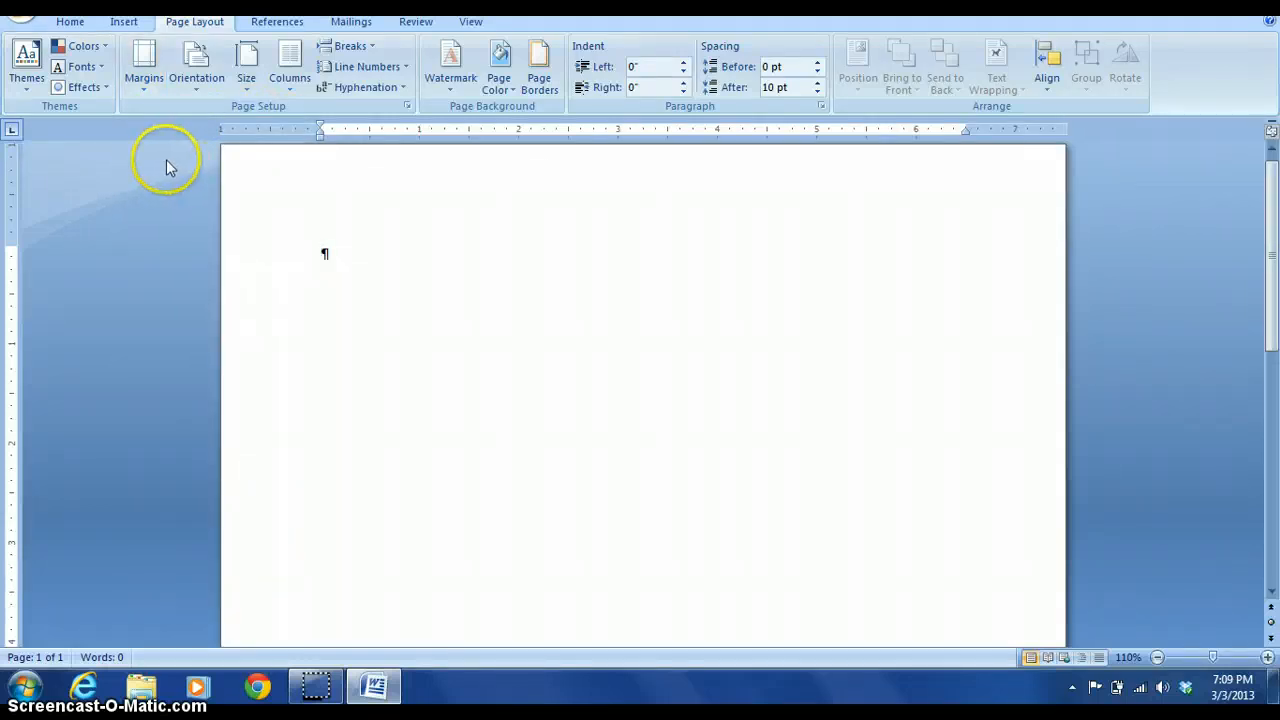
- Set the document's text font to Courier New at size 12
{"action": "left_click", "coordinate": [70, 21]}
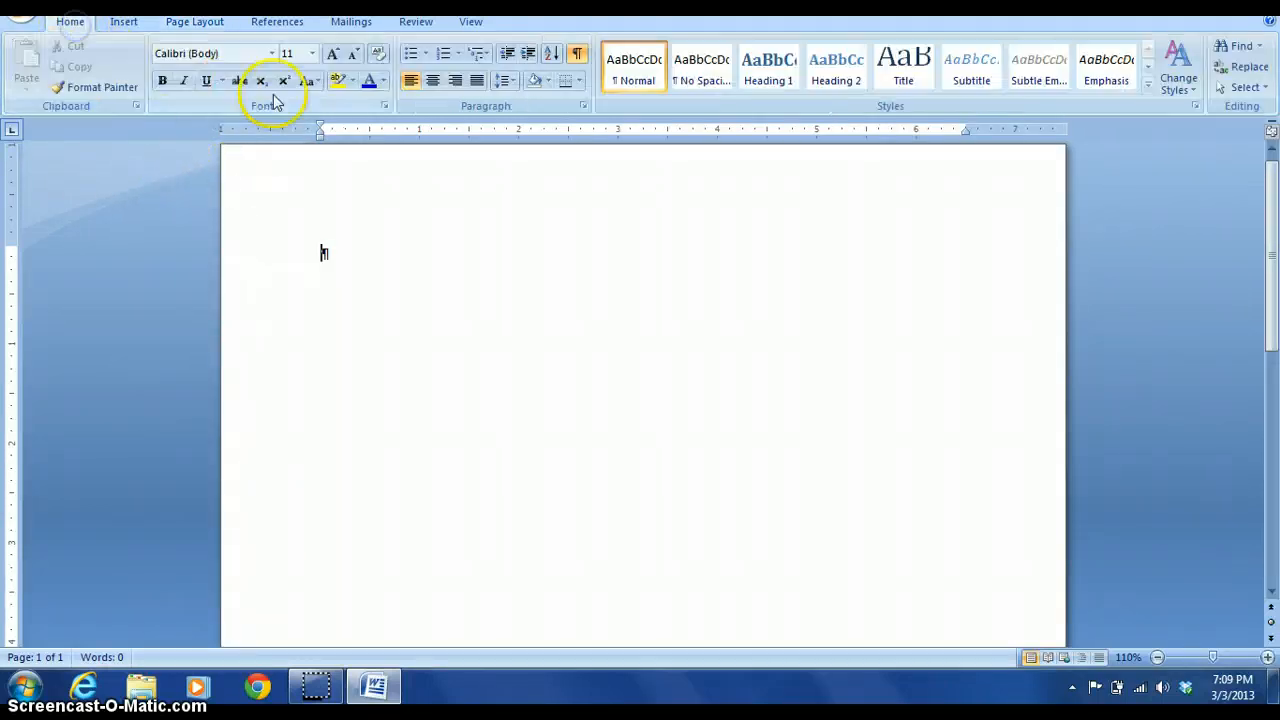
{"action": "left_click", "coordinate": [272, 55]}
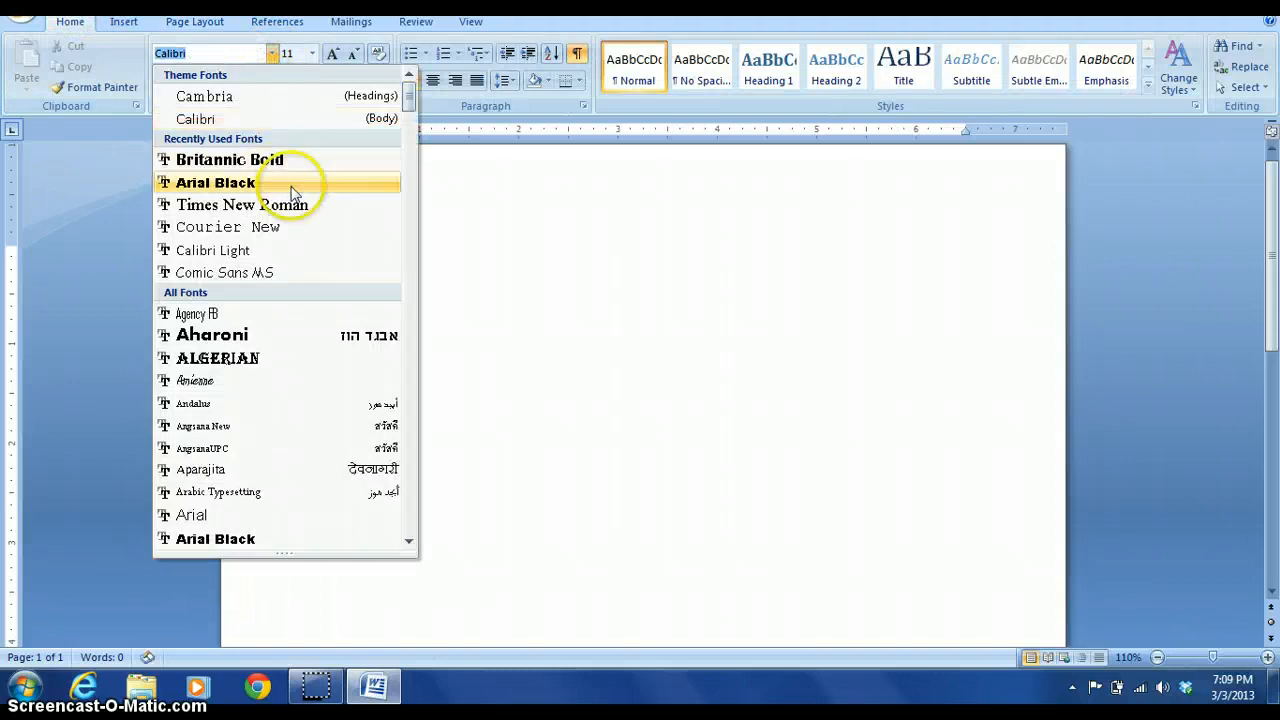
{"action": "left_click", "coordinate": [290, 228]}
{"action": "left_click", "coordinate": [312, 53]}
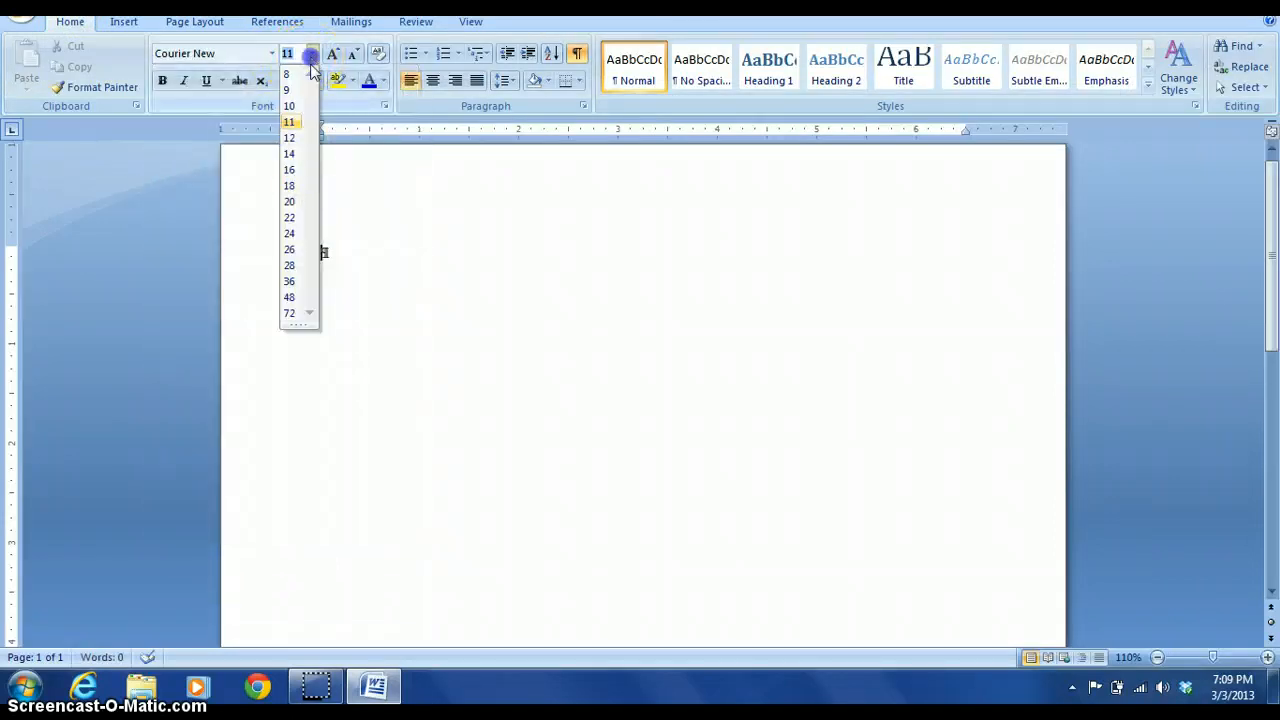
{"action": "left_click", "coordinate": [290, 137]}
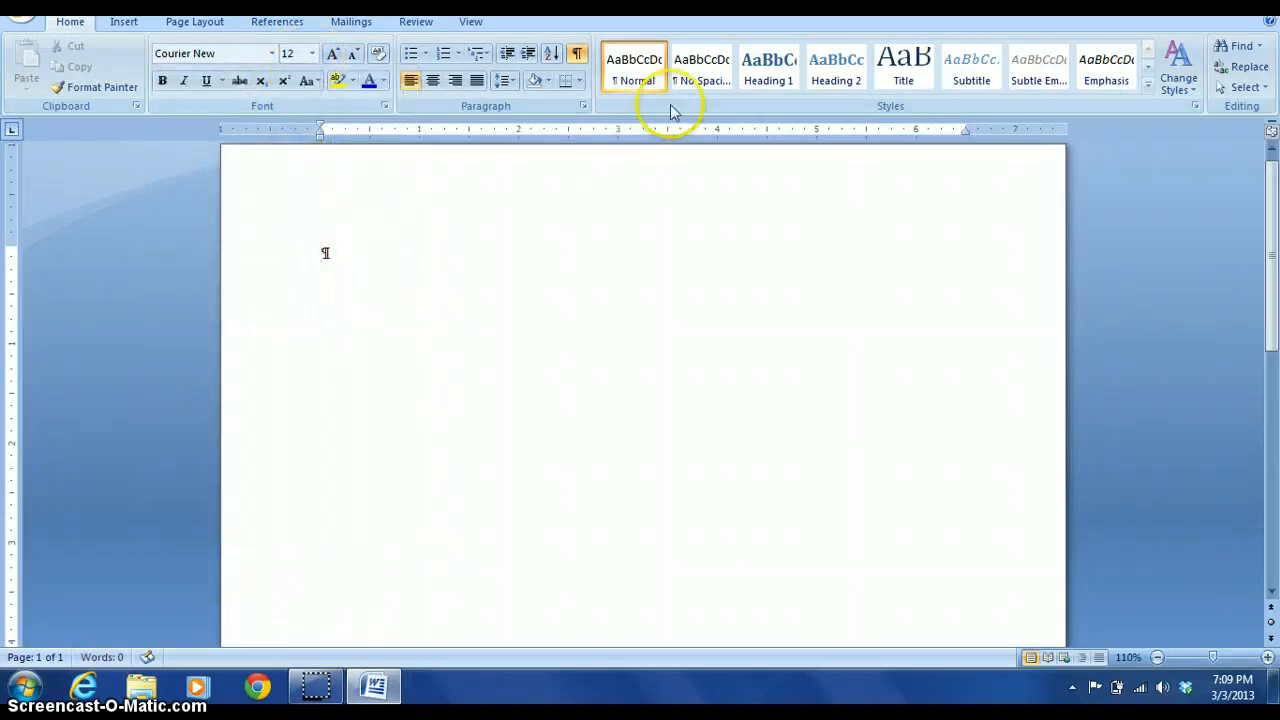
- Set the paragraph's line spacing to Single and its spacing after to 0 pt
{"action": "left_click", "coordinate": [583, 106]}
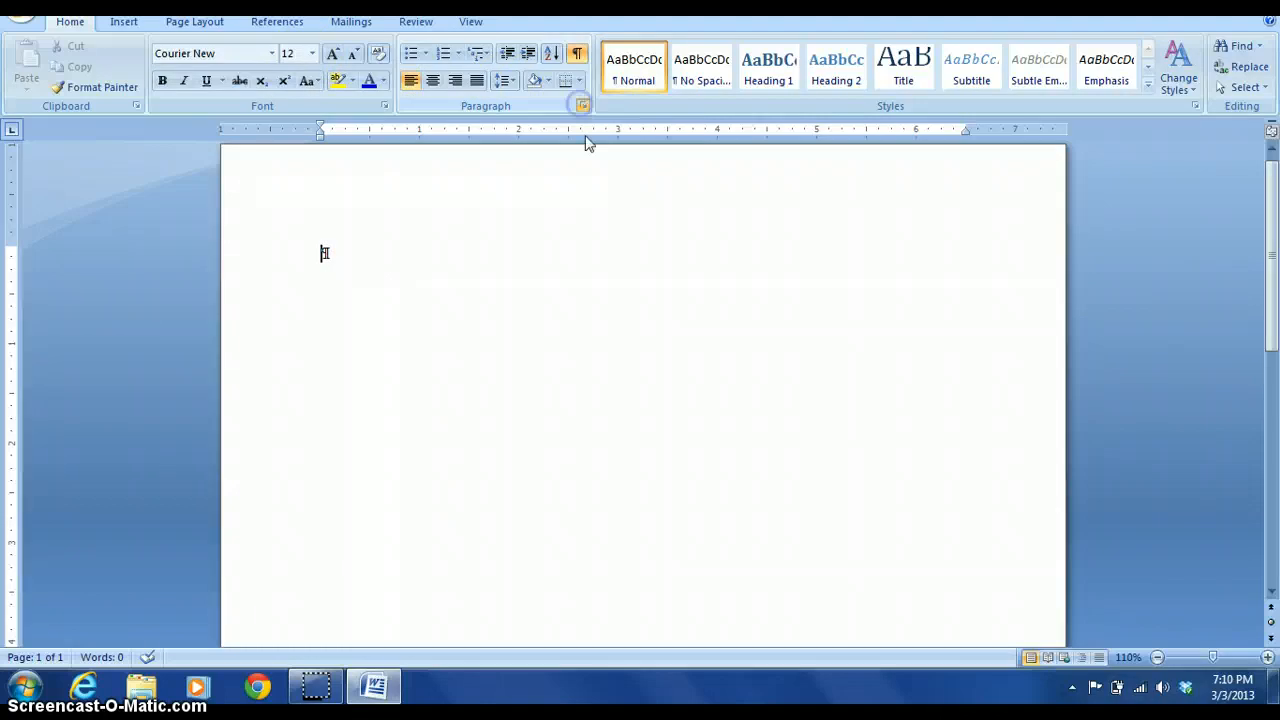
{"action": "left_click", "coordinate": [665, 364]}
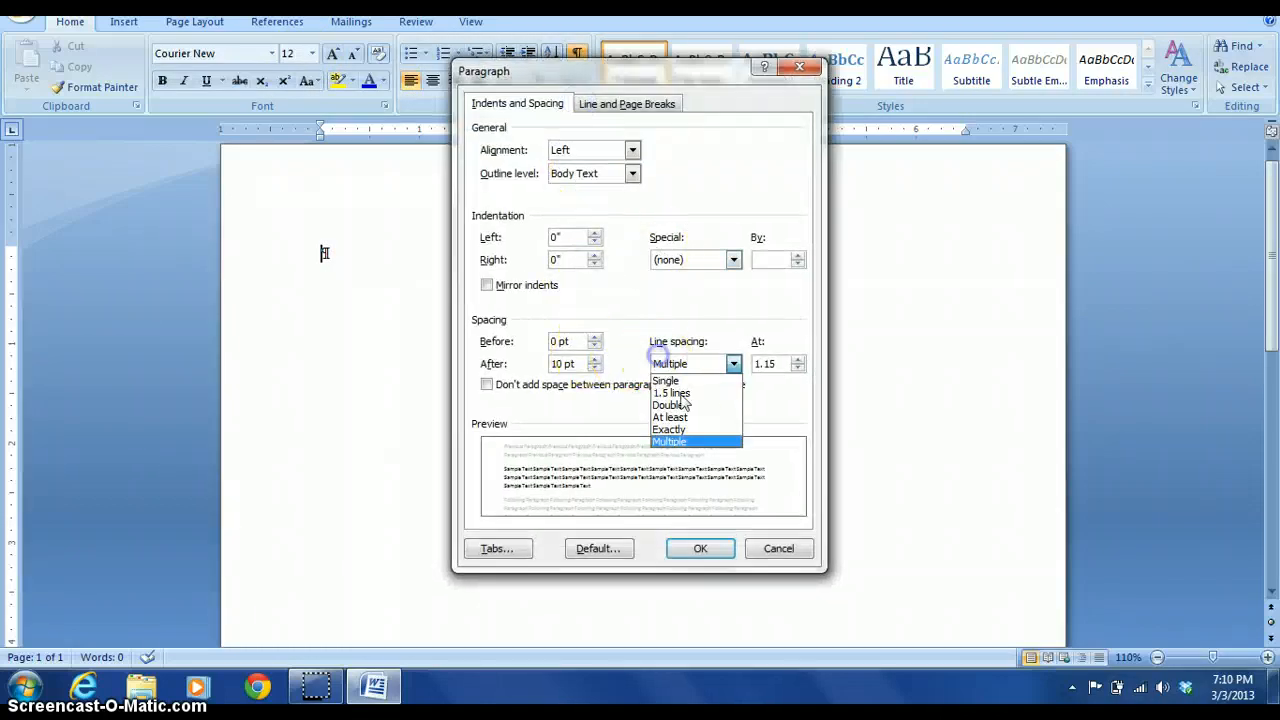
{"action": "left_click", "coordinate": [667, 381]}
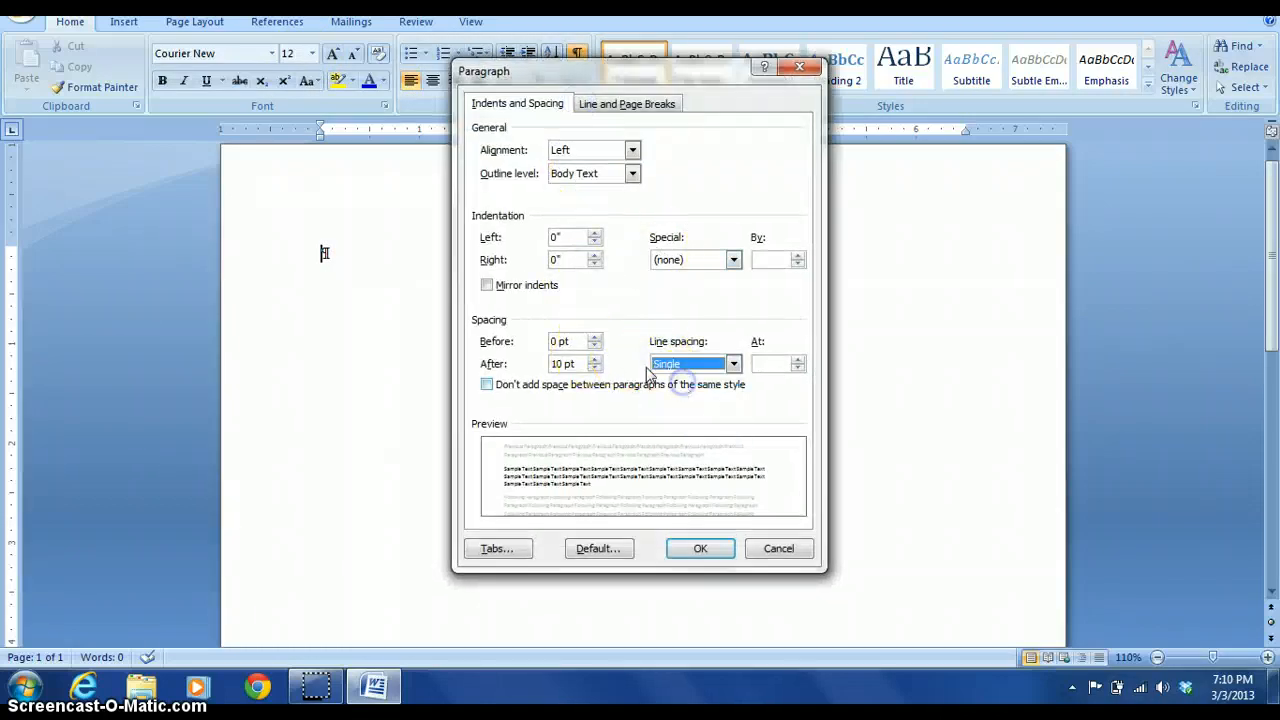
{"action": "left_click", "coordinate": [594, 360]}
{"action": "left_click", "coordinate": [594, 368]}
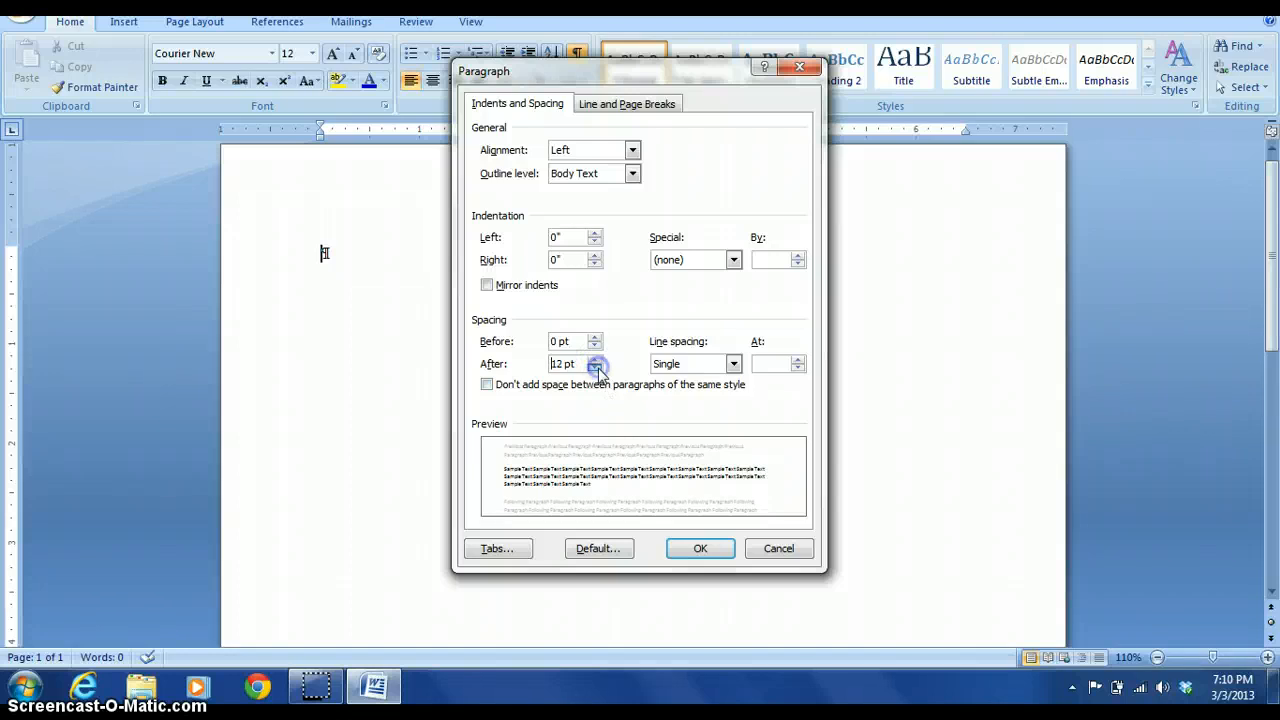
{"action": "left_click", "coordinate": [596, 369]}
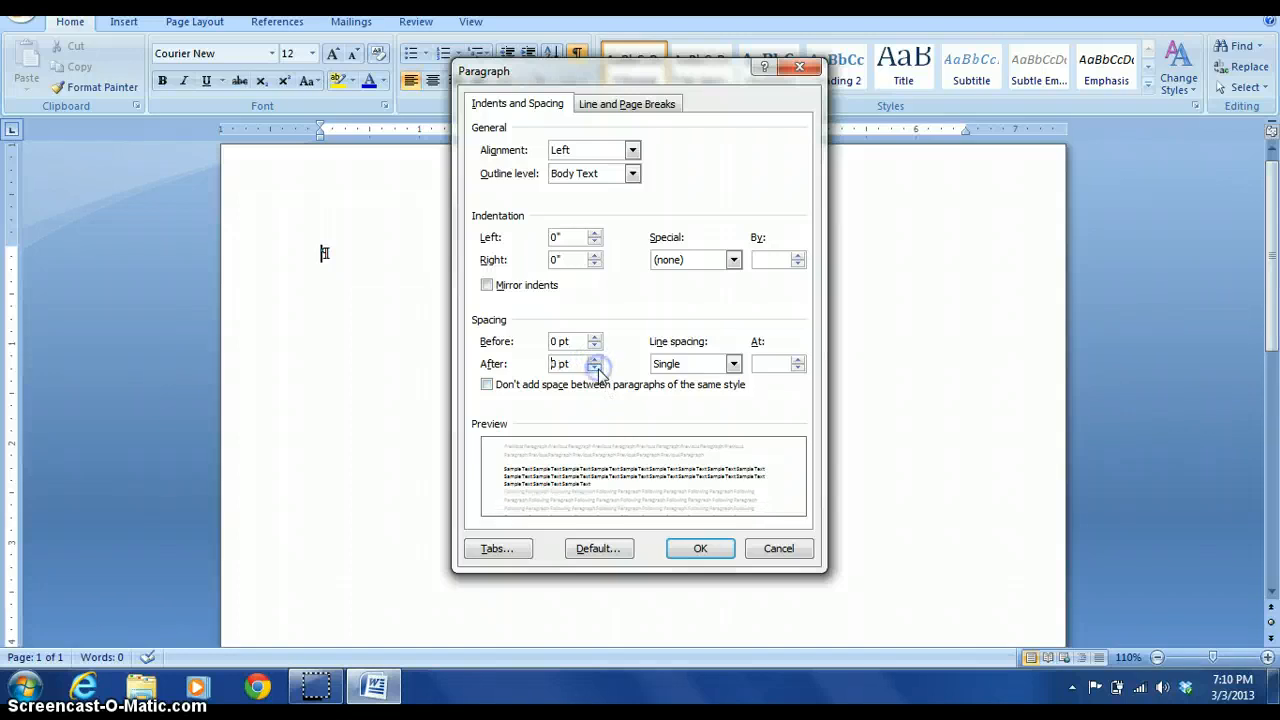
{"action": "left_click", "coordinate": [714, 547]}
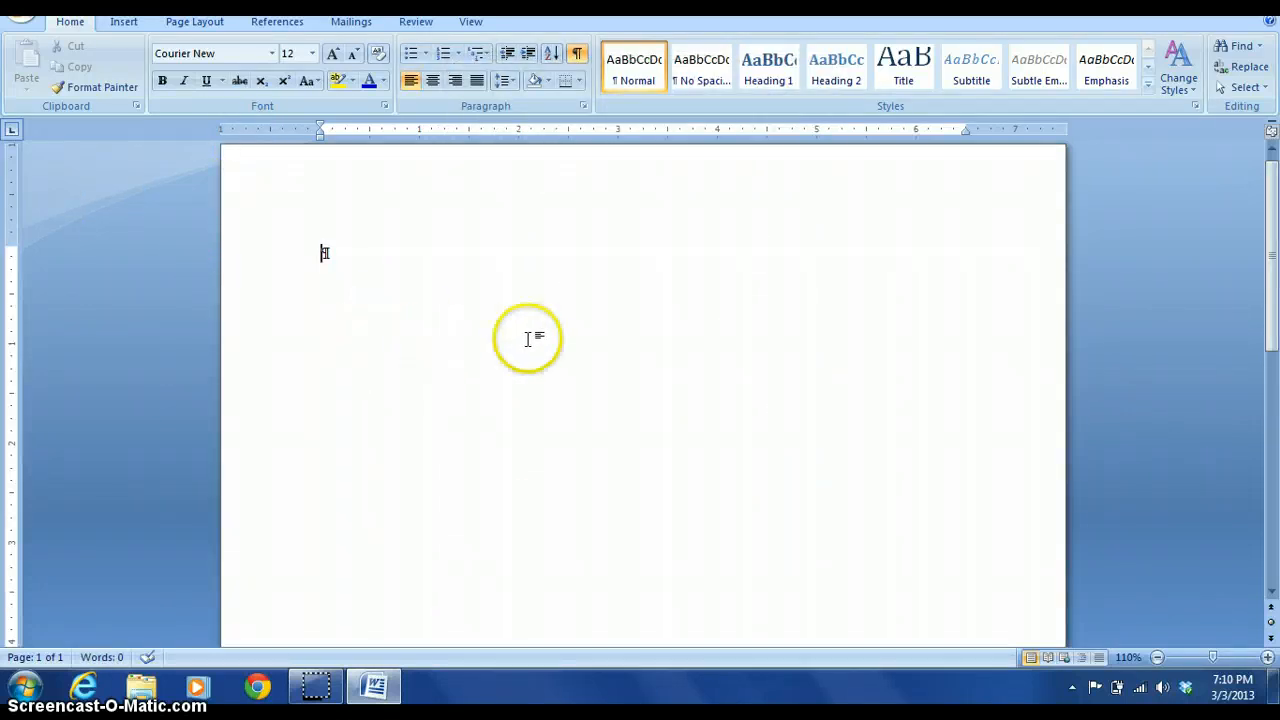
- Enter the title "Type And Fill Forms" on the first line, followed by two blank lines
{"action": "type", "text": "Typ"}
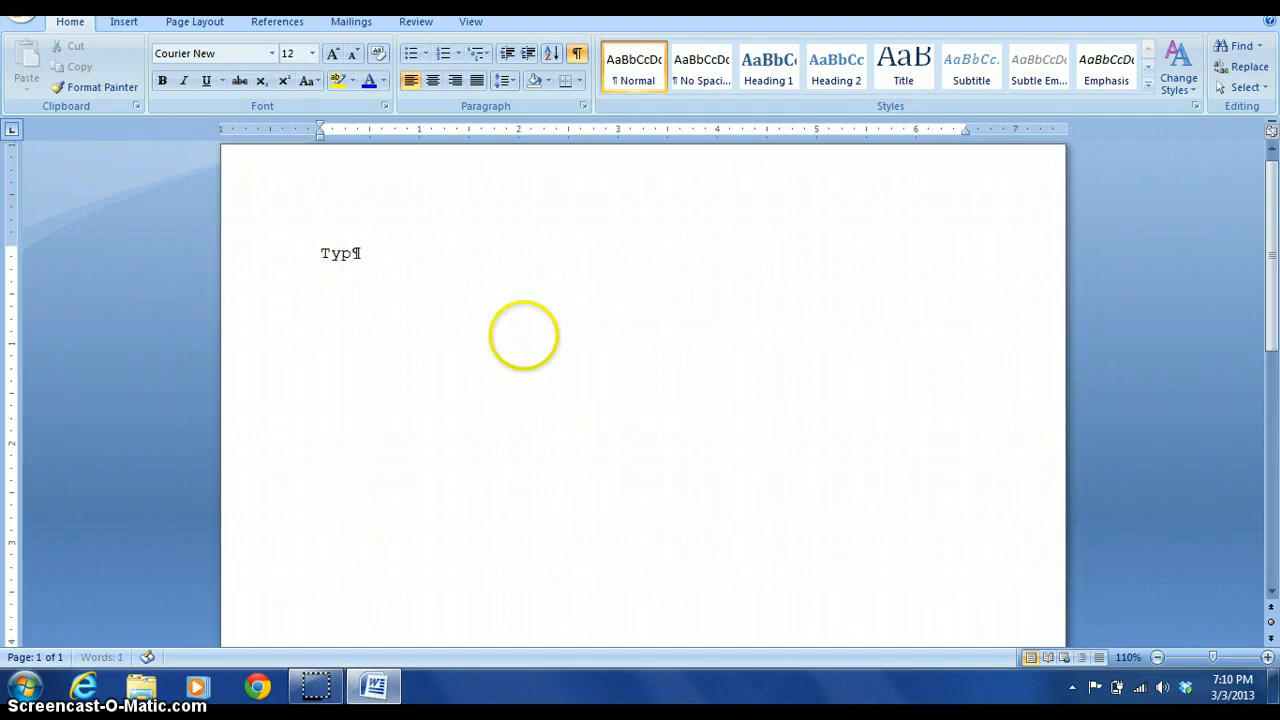
{"action": "type", "text": "e "}
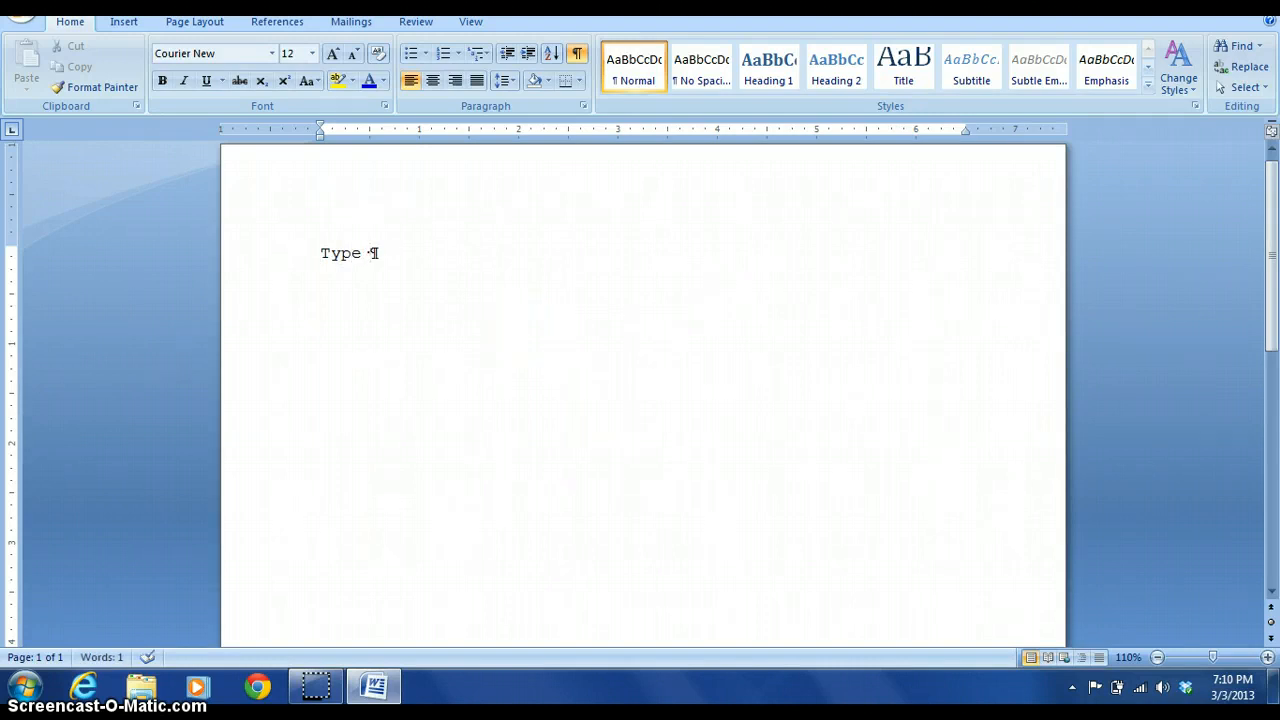
{"action": "type", "text": "And Fill F"}
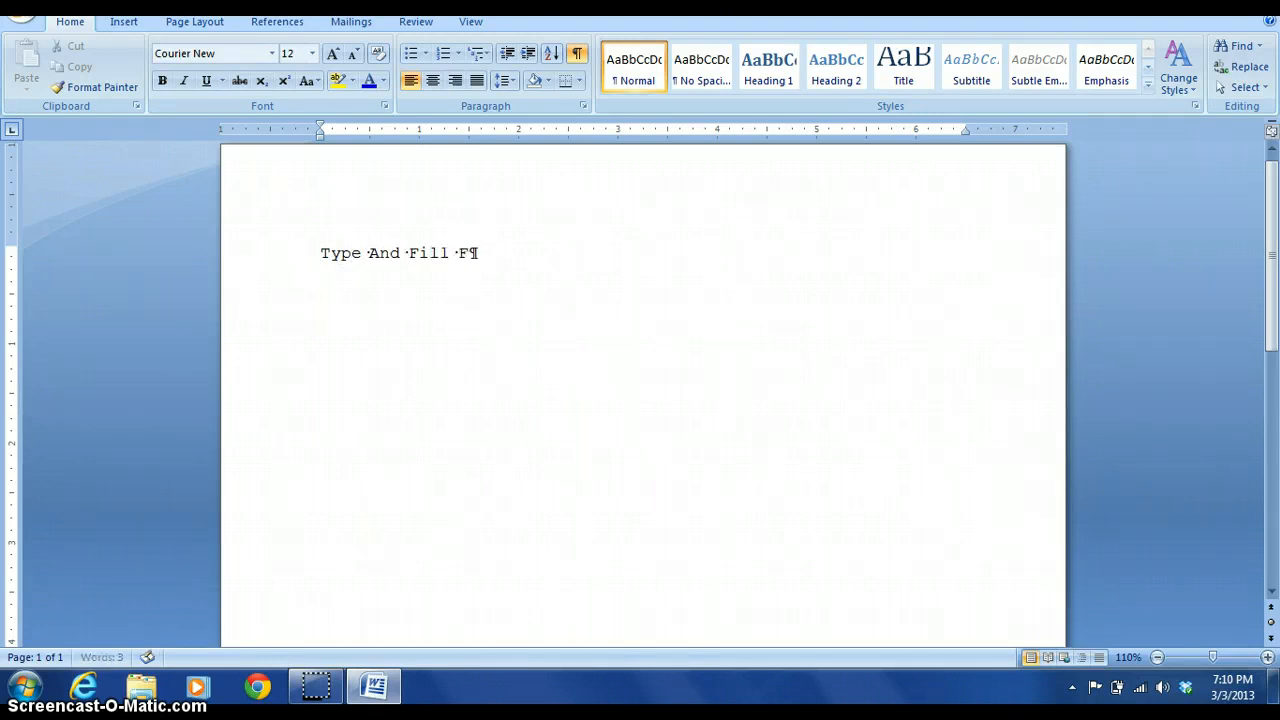
{"action": "type", "text": "orms"}
{"action": "key", "text": "Return"}
{"action": "key", "text": "Return"}
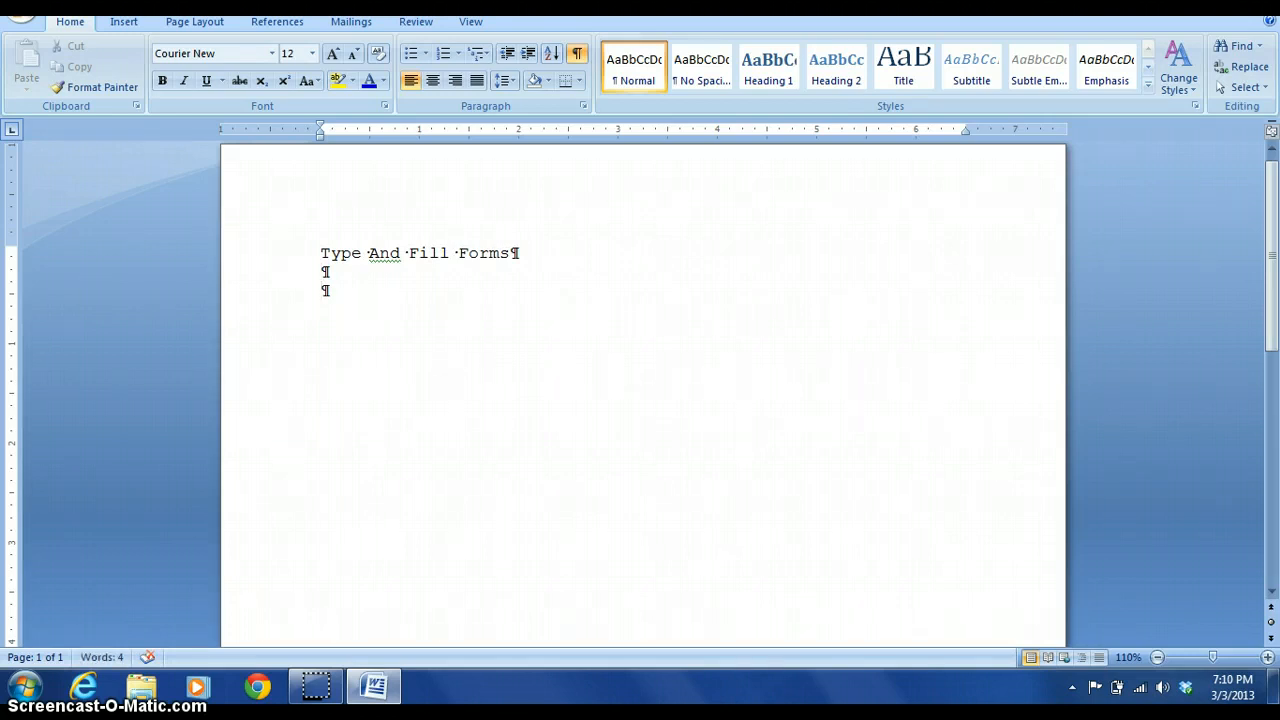
- Add a form line with "Name:" and a long underscore blank, then "Grade:" and a 12-underscore blank, and end the line
{"action": "type", "text": "Name:"}
{"action": "key", "text": "BackSpace"}
{"action": "type", "text": "____________________"}
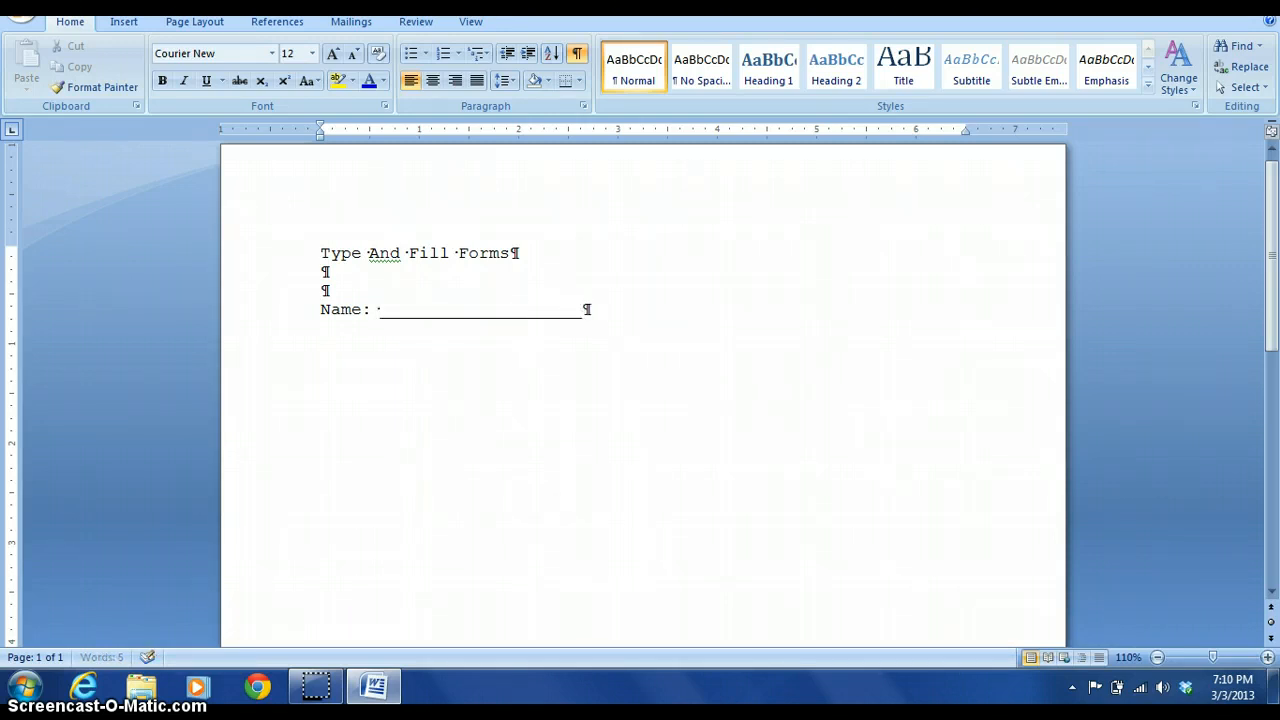
{"action": "type", "text": "____  Grade: "}
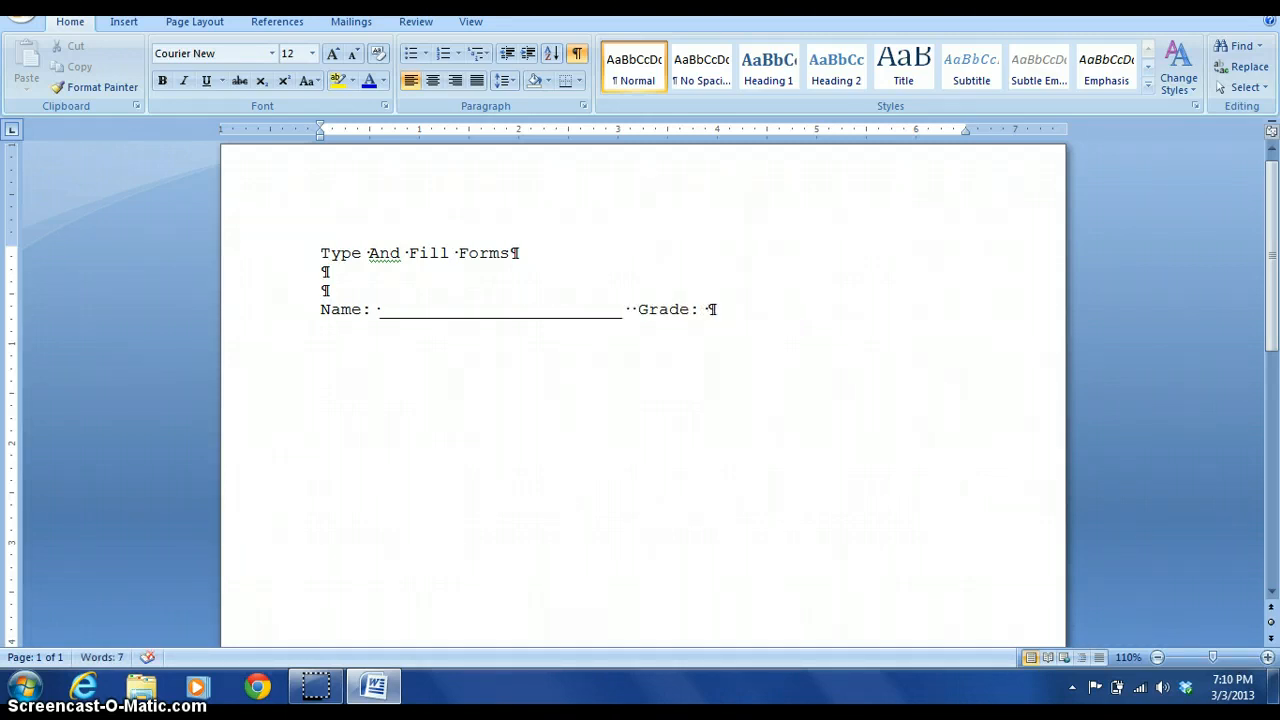
{"action": "type", "text": "____________"}
{"action": "key", "text": "Return"}
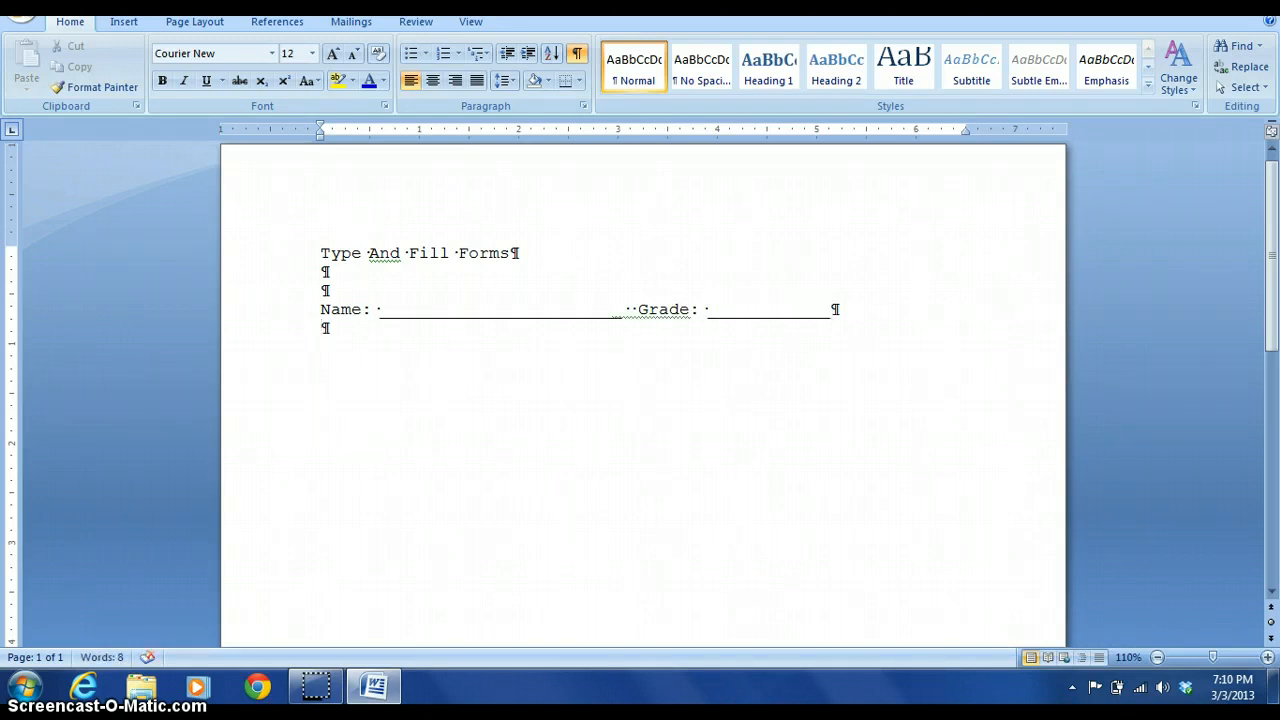
- Leave two empty lines below the Name line and add a row with a long underscore blank, three spaces and a five-underscore blank
{"action": "key", "text": "Return"}
{"action": "key", "text": "Return"}
{"action": "type", "text": "____________"}
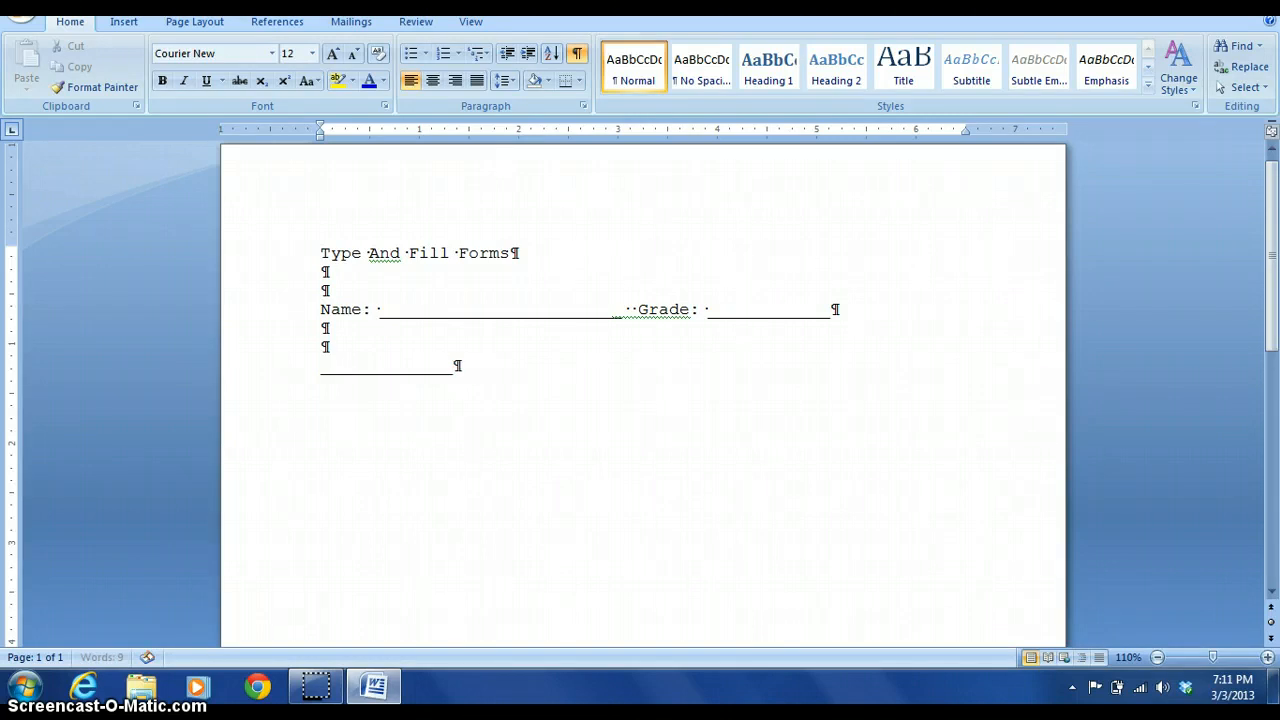
{"action": "type", "text": "_____"}
{"action": "type", "text": "_____   _____"}
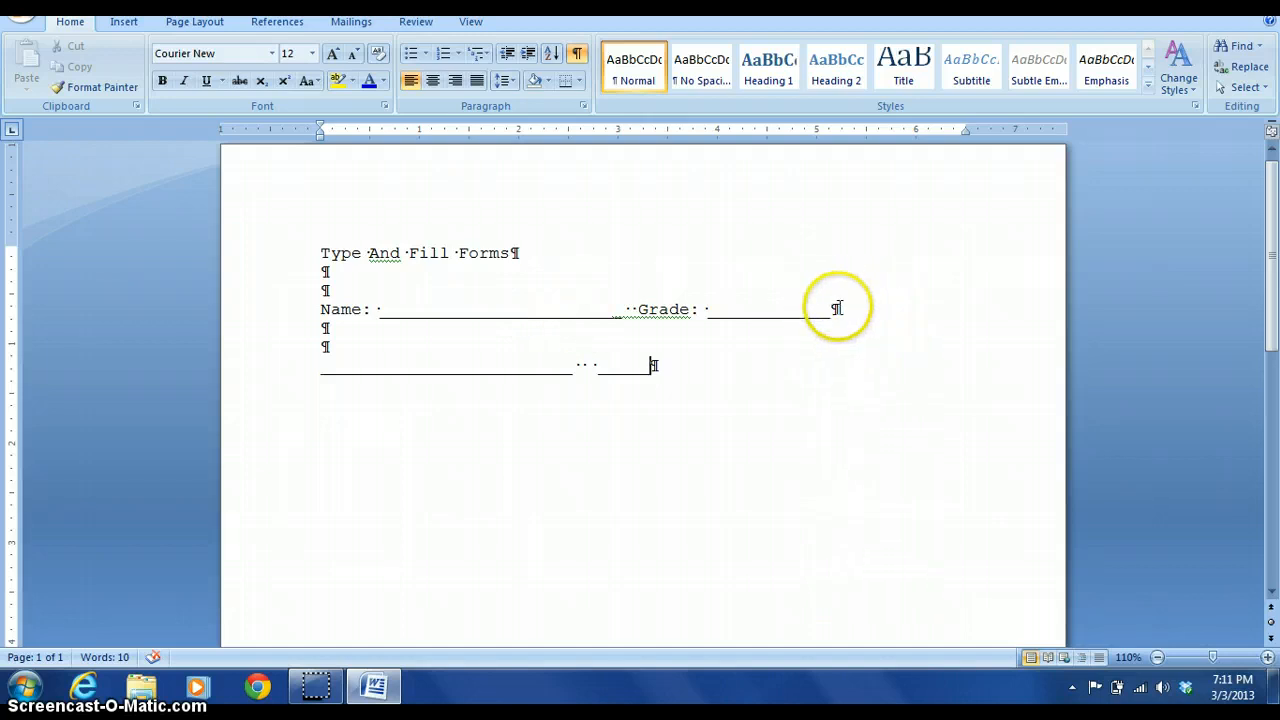
- Shorten the underscore blank after "Grade:" by six characters
{"action": "left_click", "coordinate": [837, 308]}
{"action": "key", "text": "BackSpace"}
{"action": "key", "text": "BackSpace"}
{"action": "key", "text": "BackSpace"}
{"action": "key", "text": "BackSpace"}
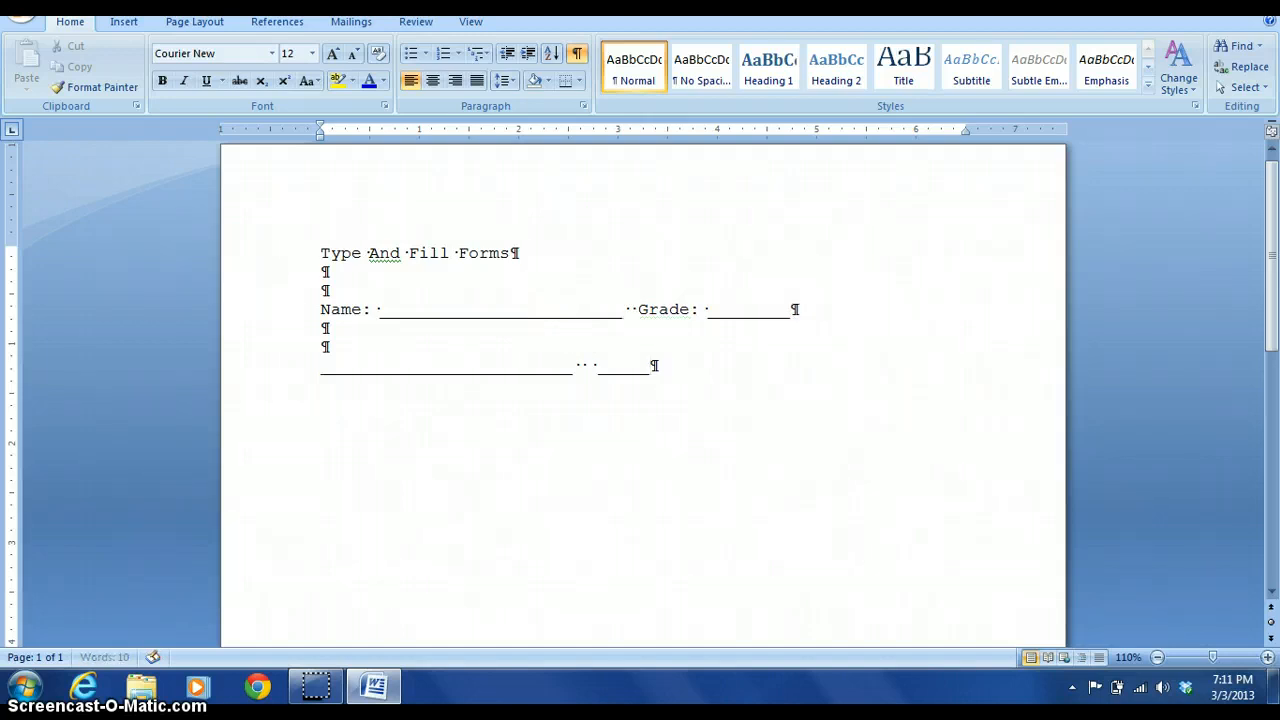
{"action": "key", "text": "BackSpace"}
{"action": "key", "text": "BackSpace"}
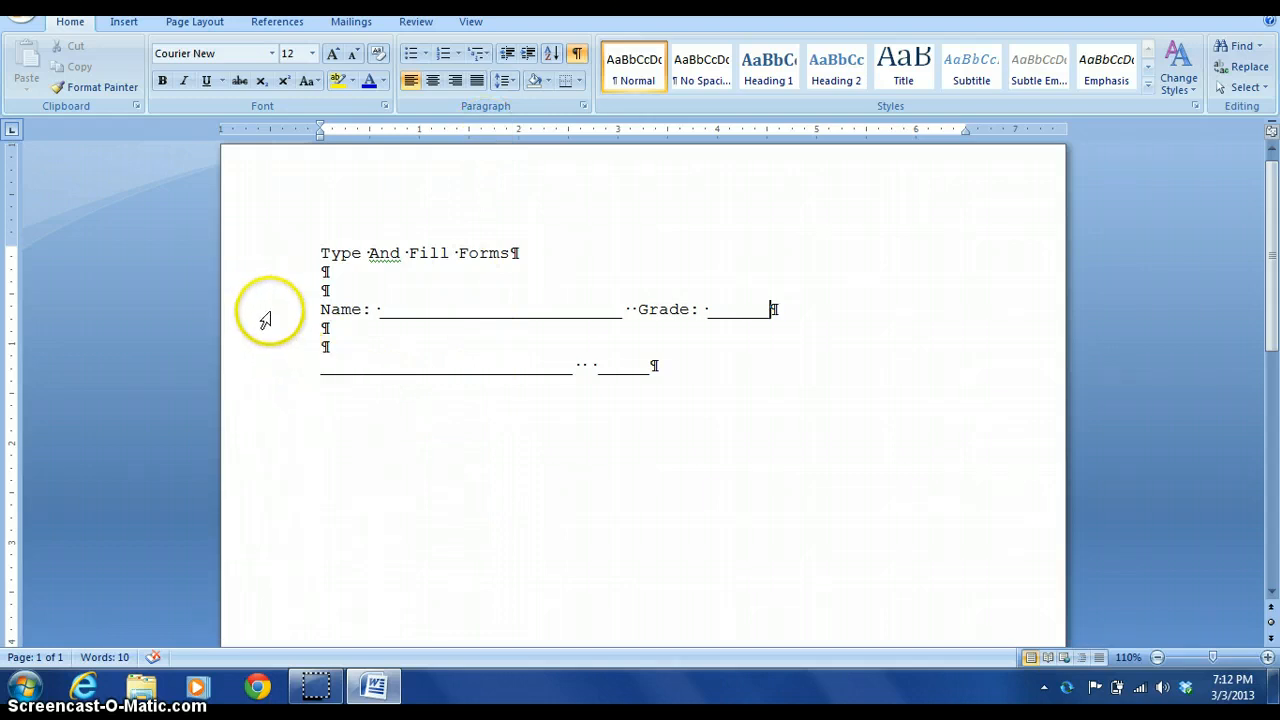
- Set the line spacing to 2.0 from the Name line through the last underscore row
{"action": "left_click_drag", "start_coordinate": [290, 316], "coordinate": [313, 393]}
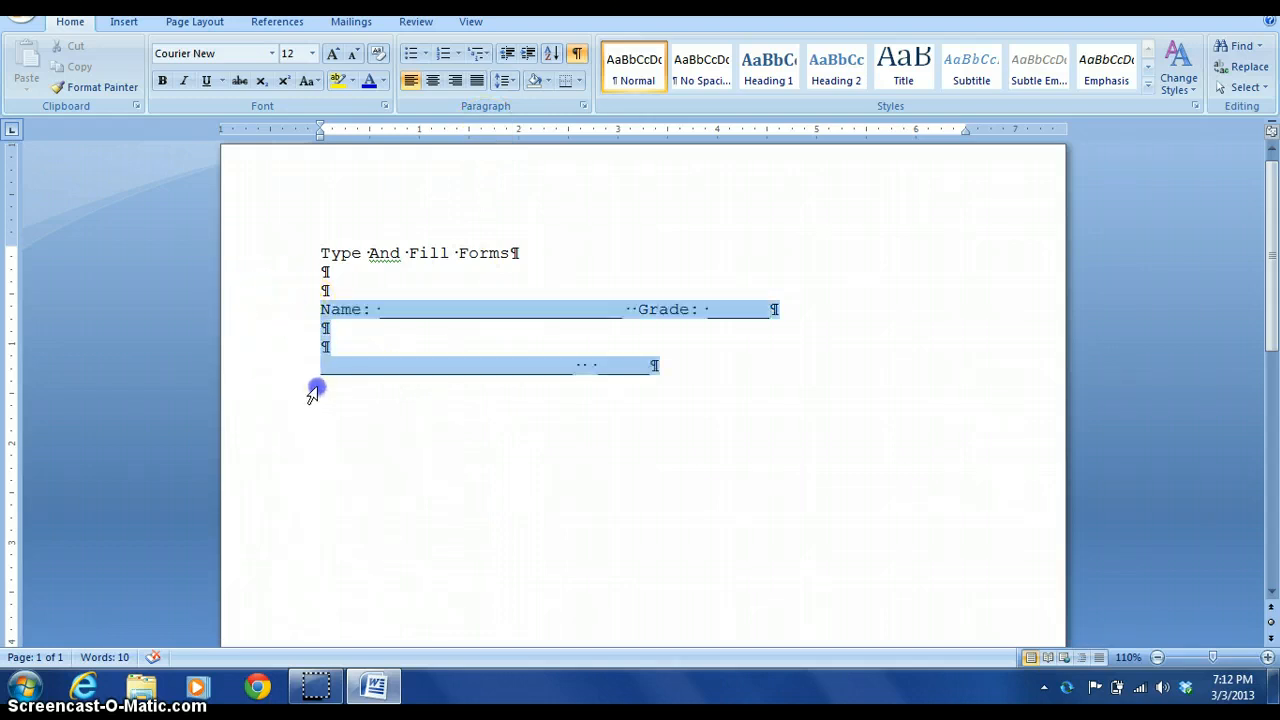
{"action": "left_click", "coordinate": [519, 86]}
{"action": "left_click", "coordinate": [513, 160]}
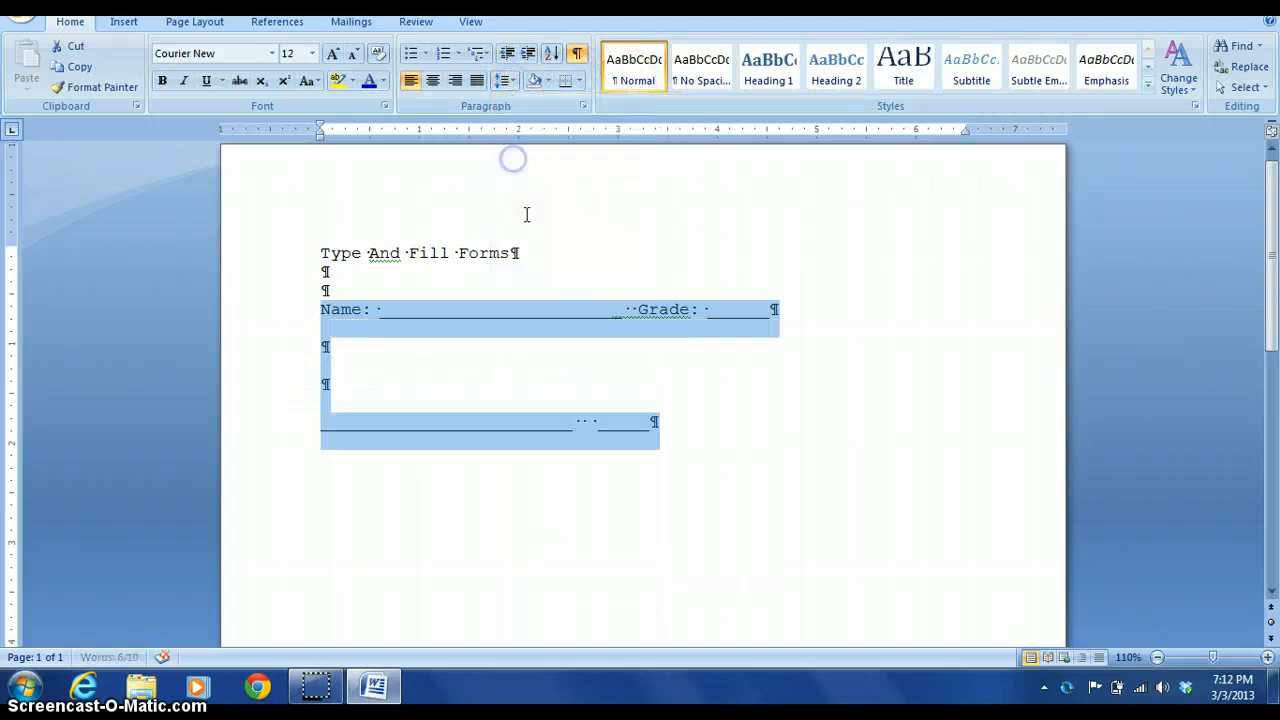
{"action": "left_click", "coordinate": [500, 349]}
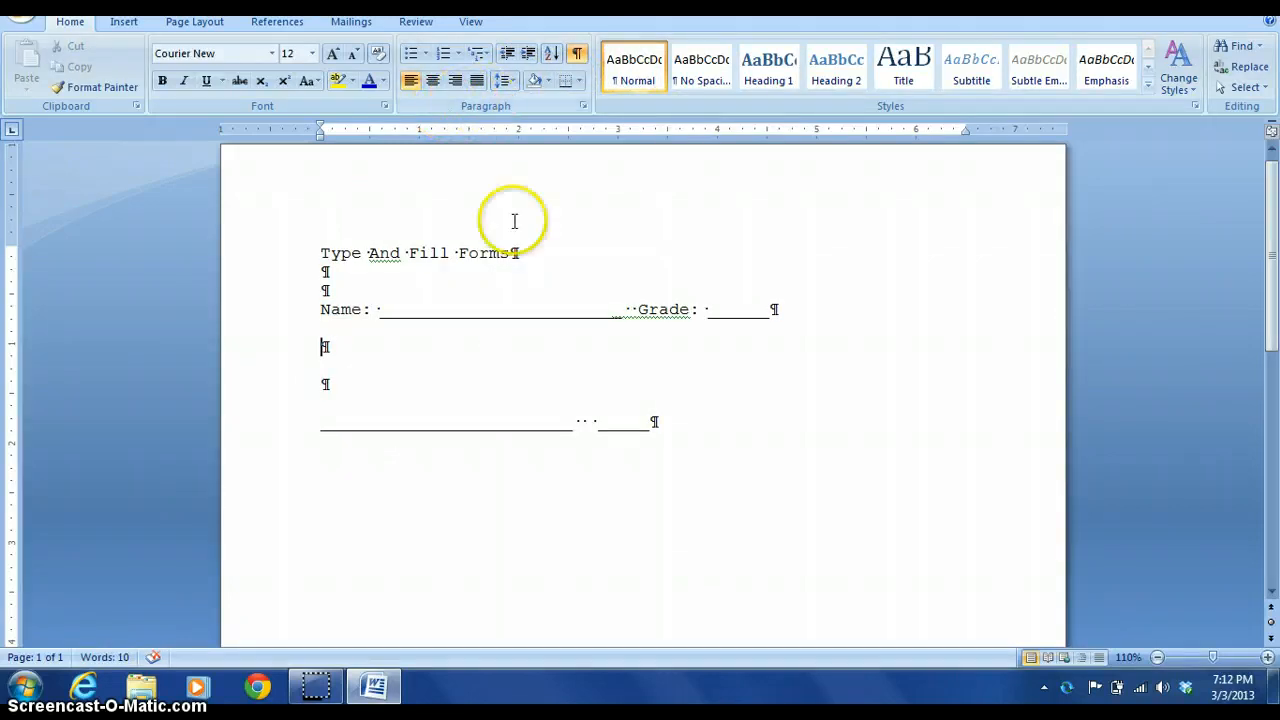
- Set the line spacing to 1.5 from the Name line through the last underscore row
{"action": "left_click_drag", "start_coordinate": [257, 310], "coordinate": [292, 421]}
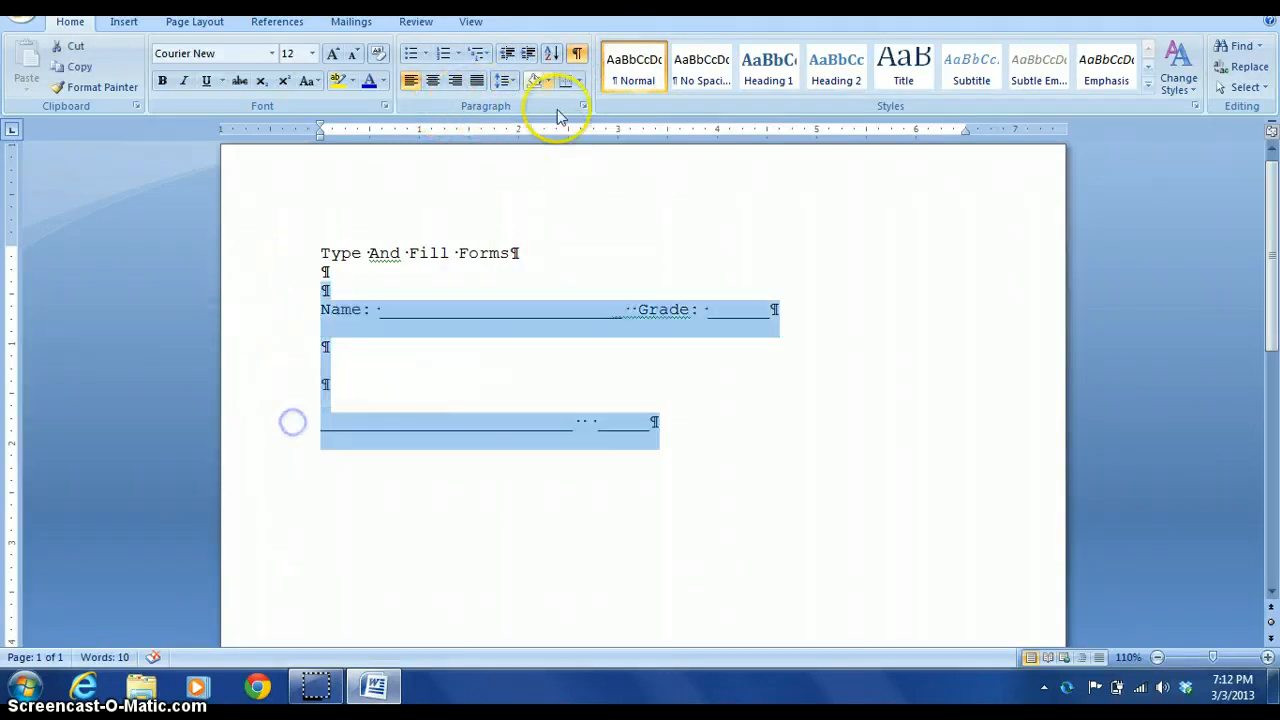
{"action": "left_click", "coordinate": [505, 81]}
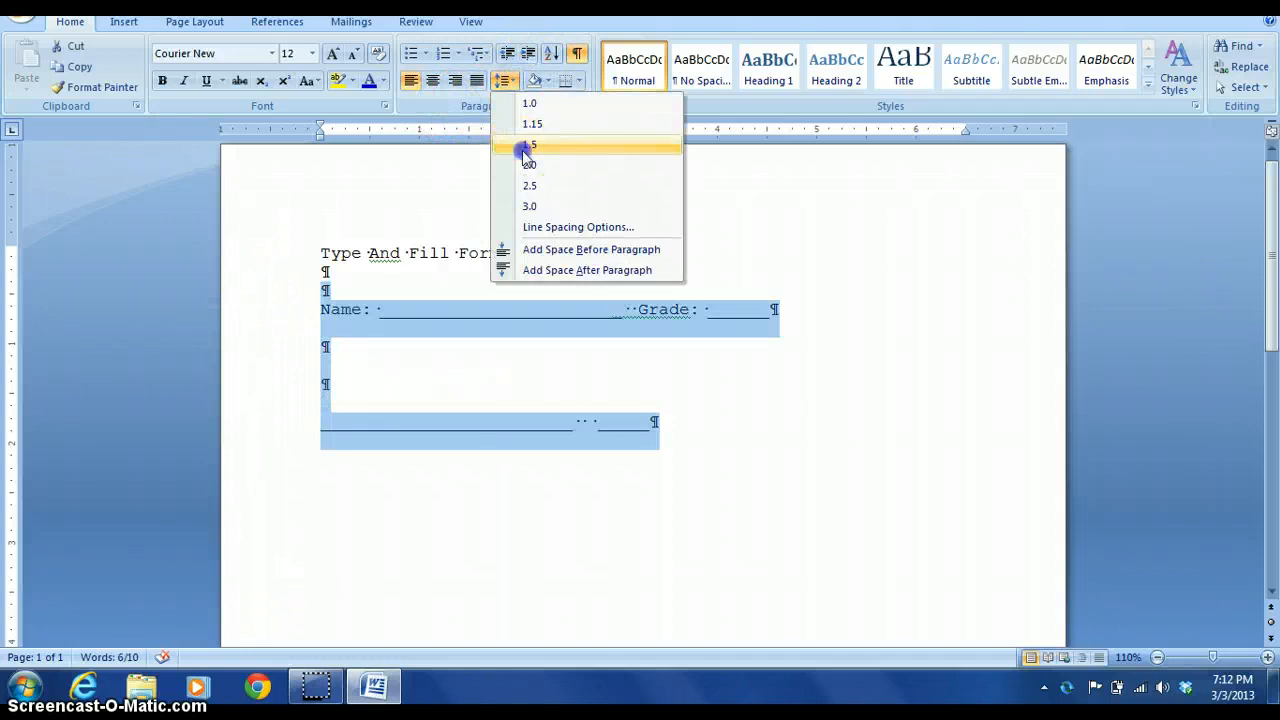
{"action": "left_click", "coordinate": [529, 145]}
{"action": "left_click", "coordinate": [473, 318]}
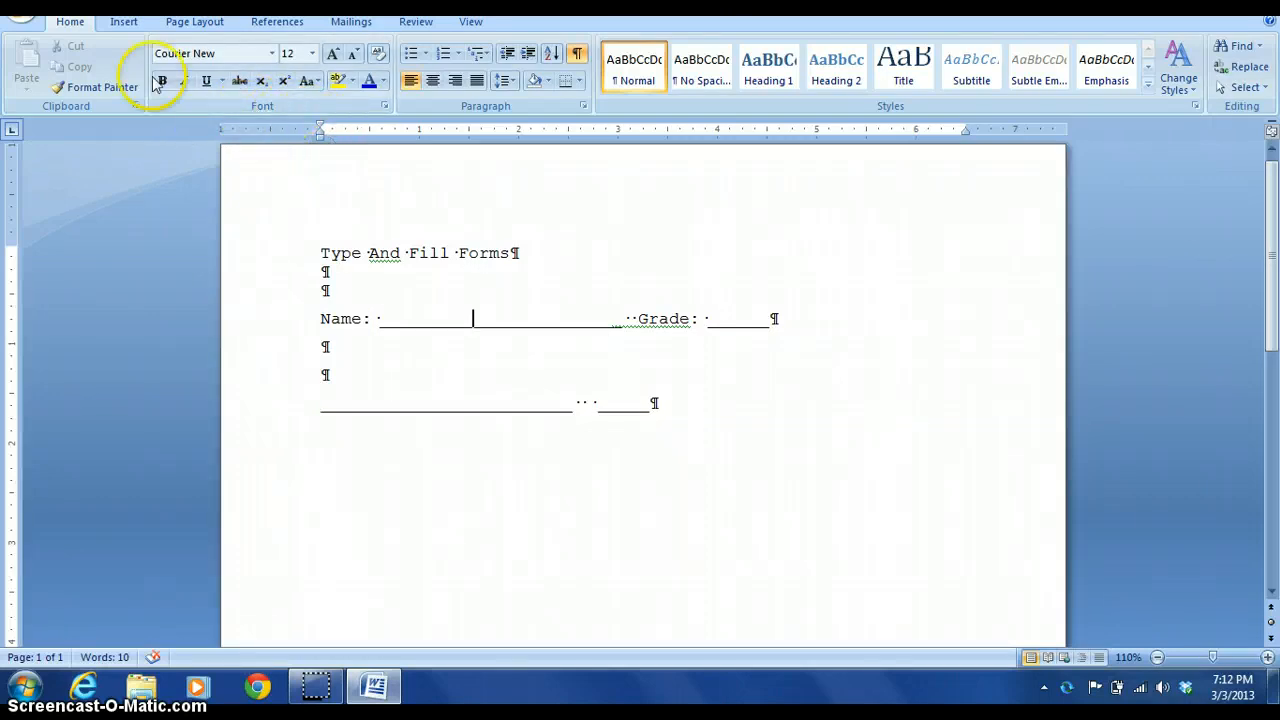
- Save the document in the Documents library as a Word document named "blank form"
{"action": "left_click", "coordinate": [22, 6]}
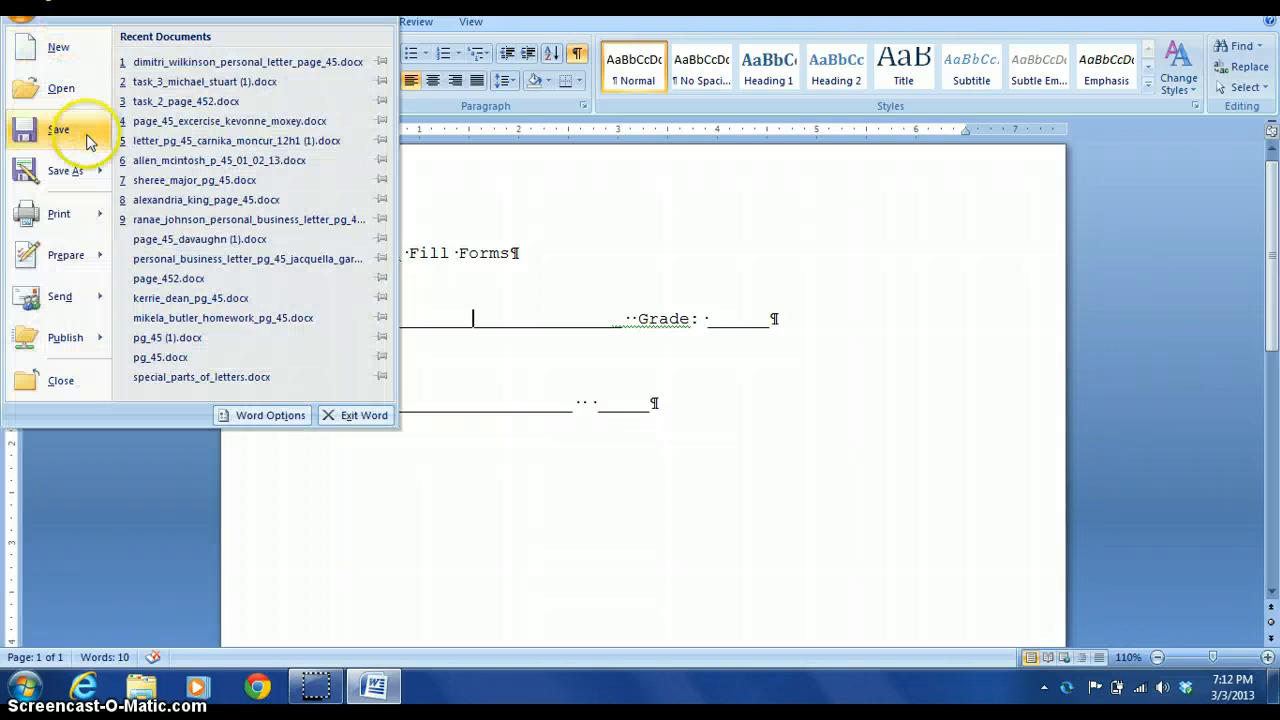
{"action": "left_click", "coordinate": [82, 171]}
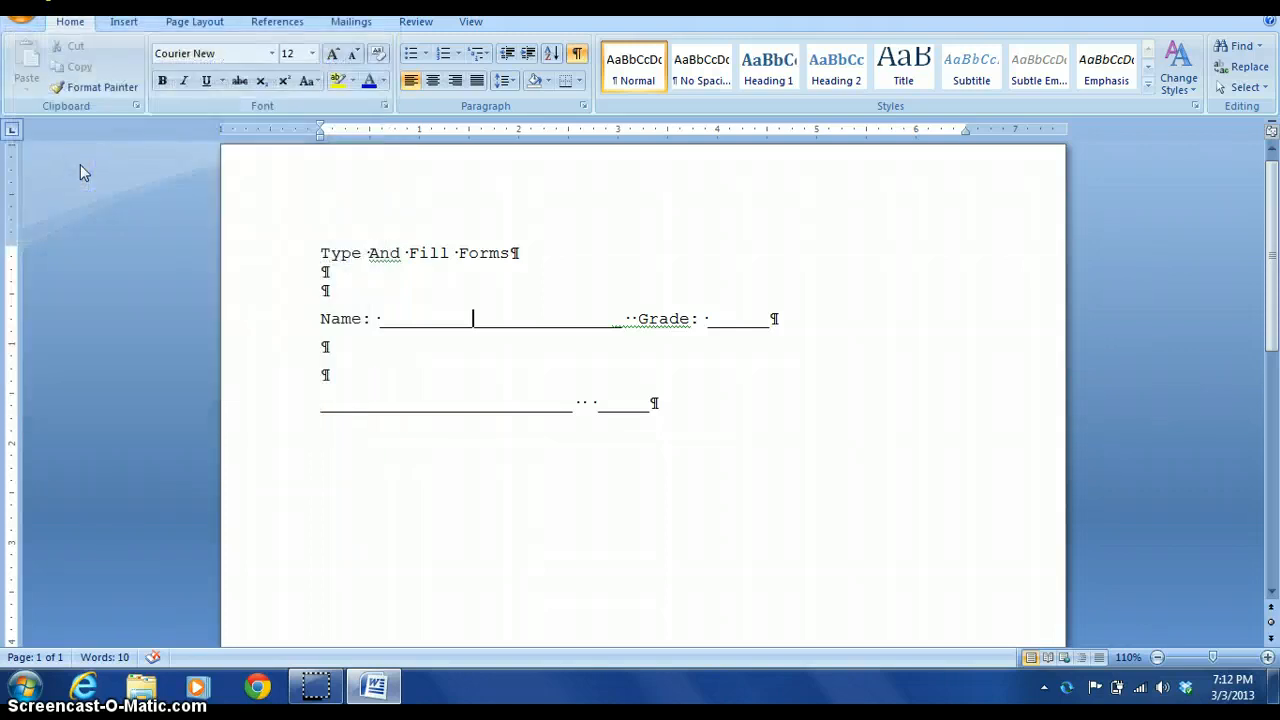
{"action": "key", "text": "ctrl+s"}
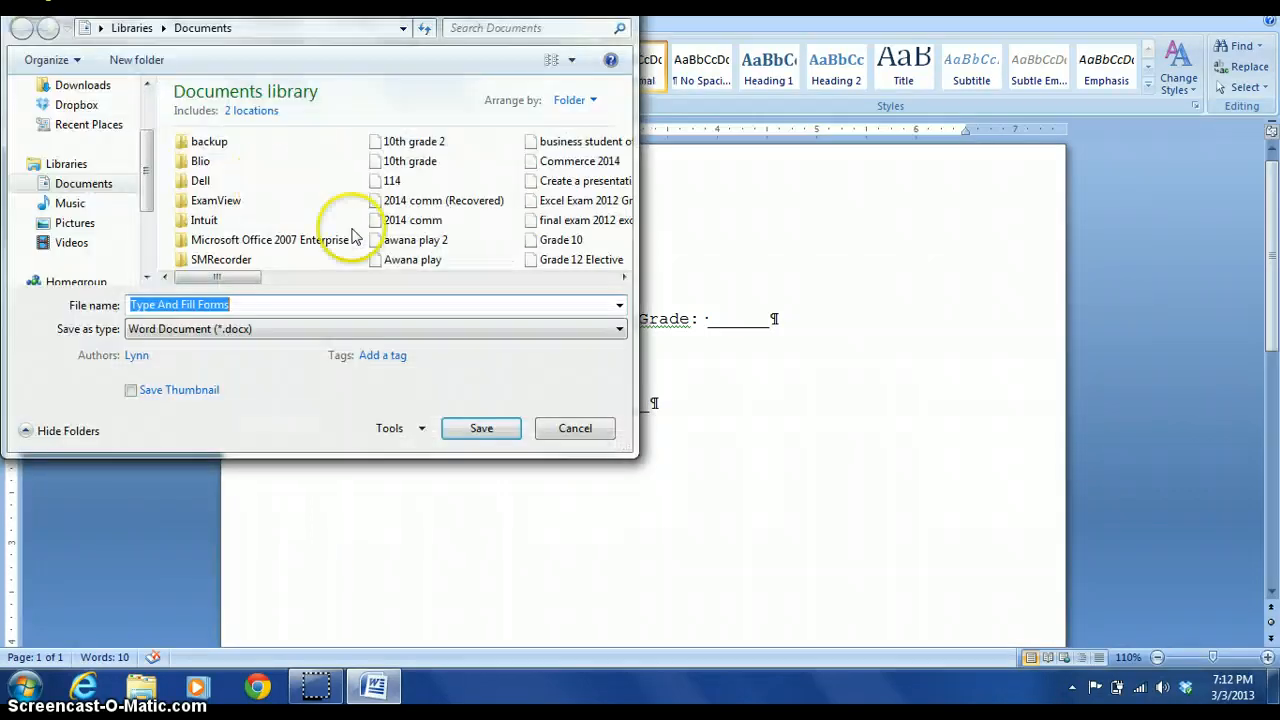
{"action": "type", "text": "blank form"}
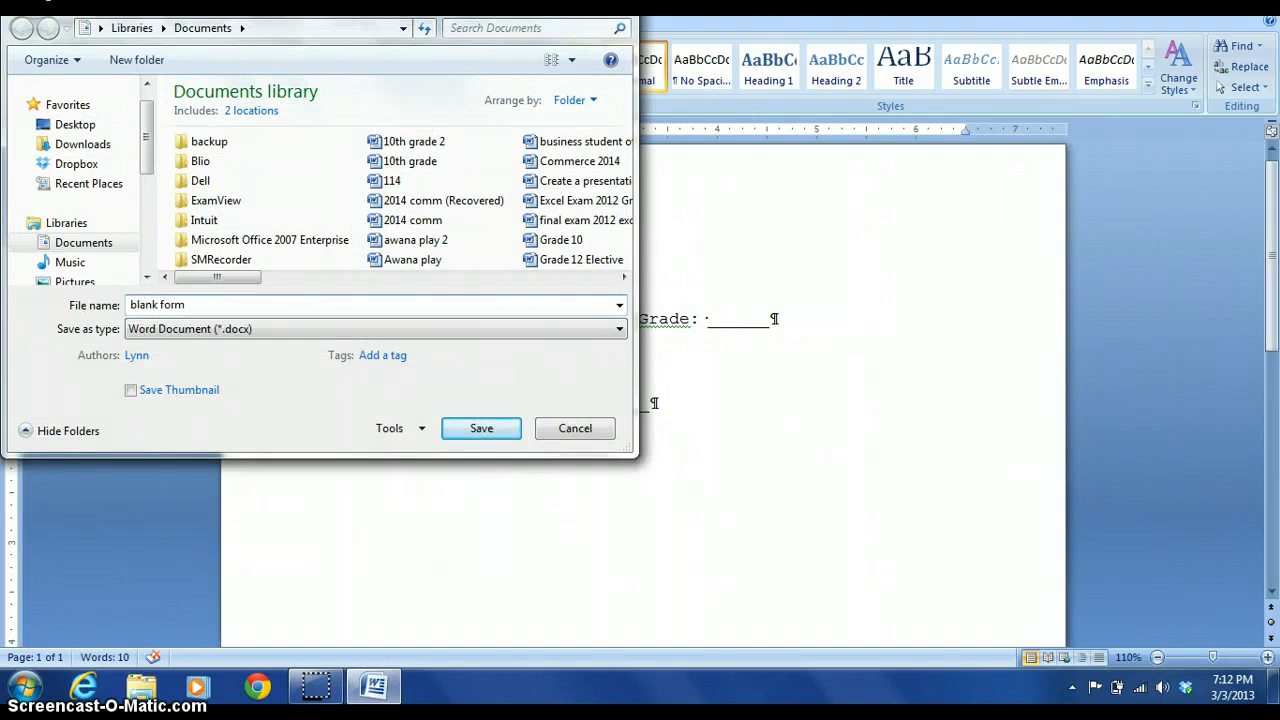
{"action": "left_click", "coordinate": [478, 430]}
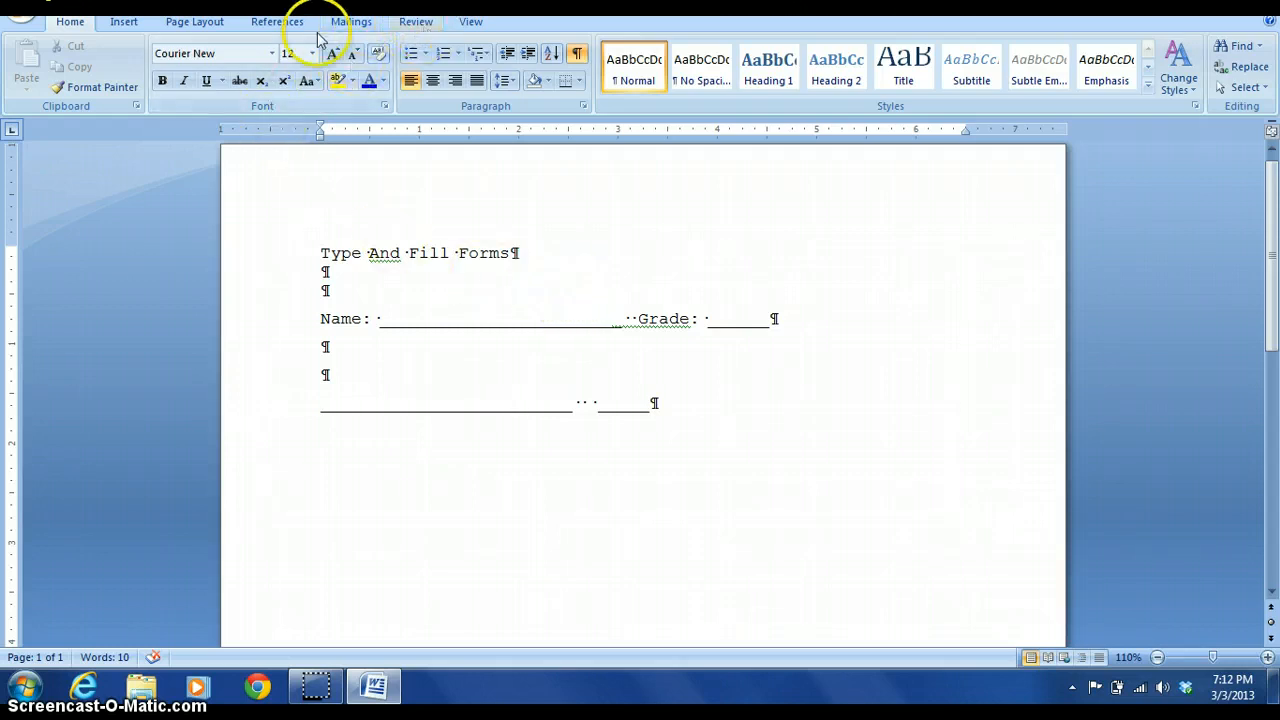
- Draw a text box about 2.56" wide and 0.29" high over the blank after "Name:"
{"action": "left_click", "coordinate": [124, 21]}
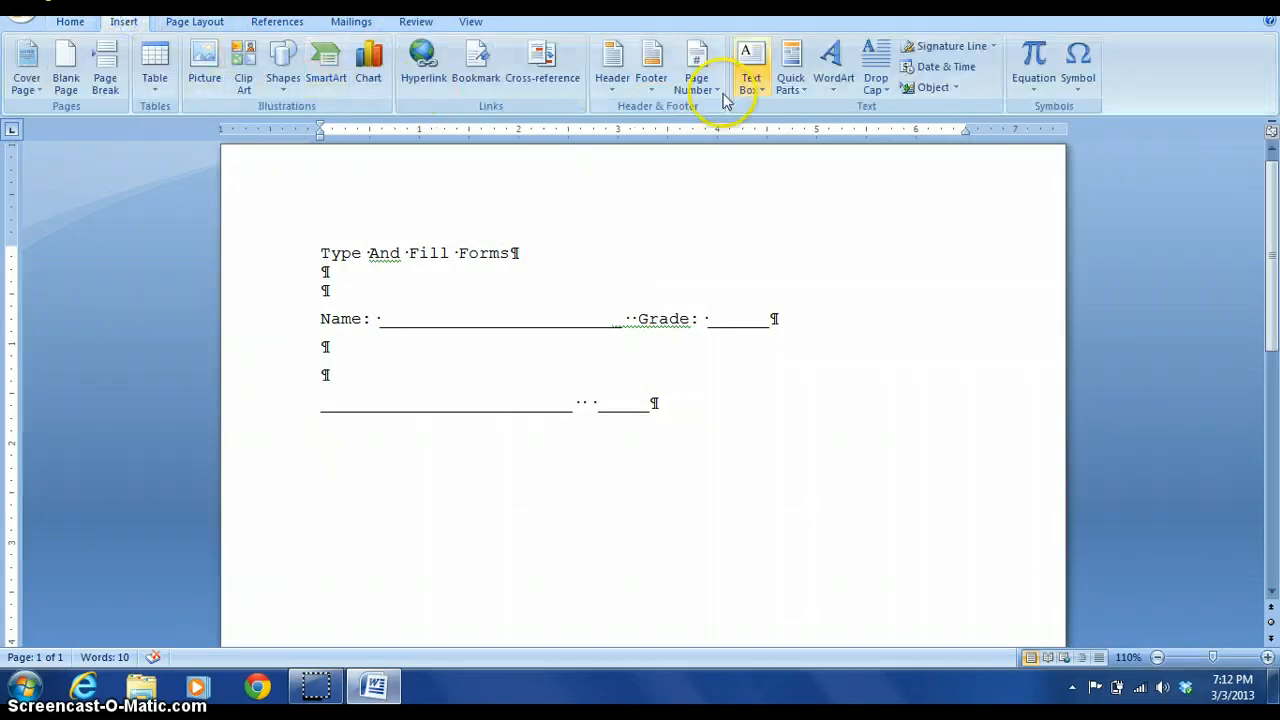
{"action": "left_click", "coordinate": [757, 90]}
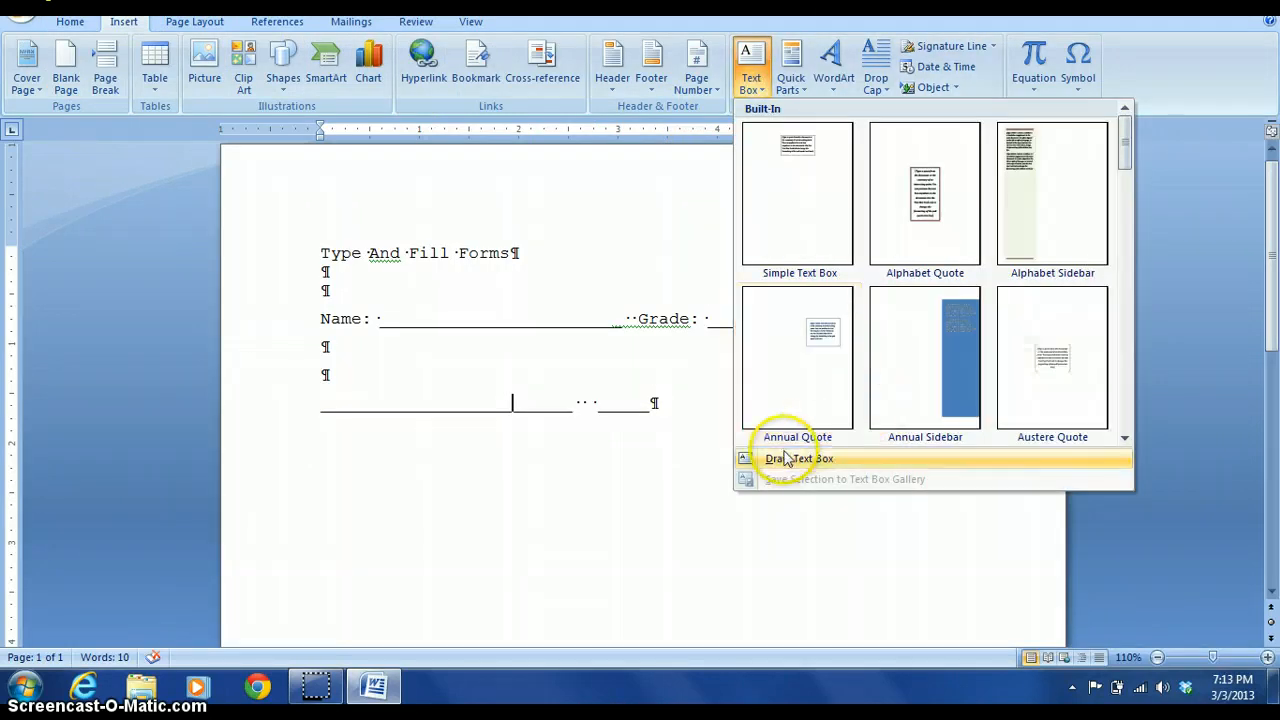
{"action": "left_click", "coordinate": [787, 458]}
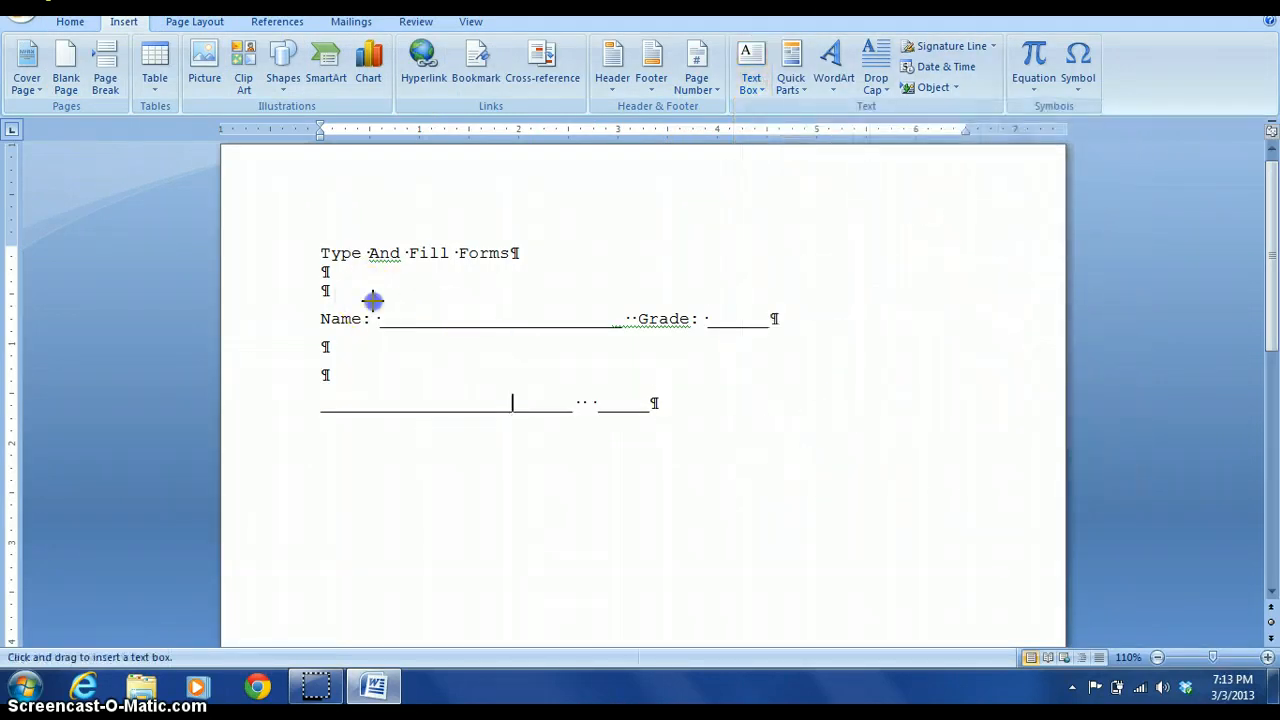
{"action": "left_click_drag", "start_coordinate": [372, 300], "coordinate": [630, 333]}
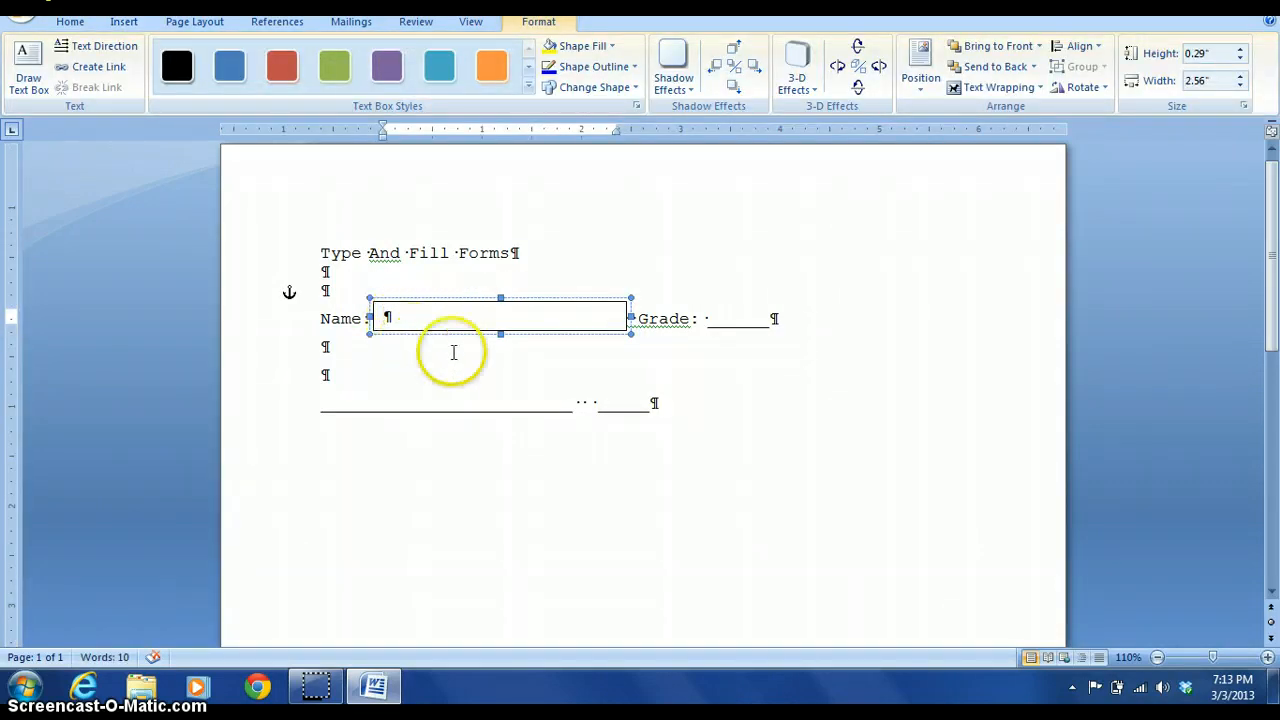
{"action": "left_click", "coordinate": [399, 344]}
{"action": "left_click", "coordinate": [501, 313]}
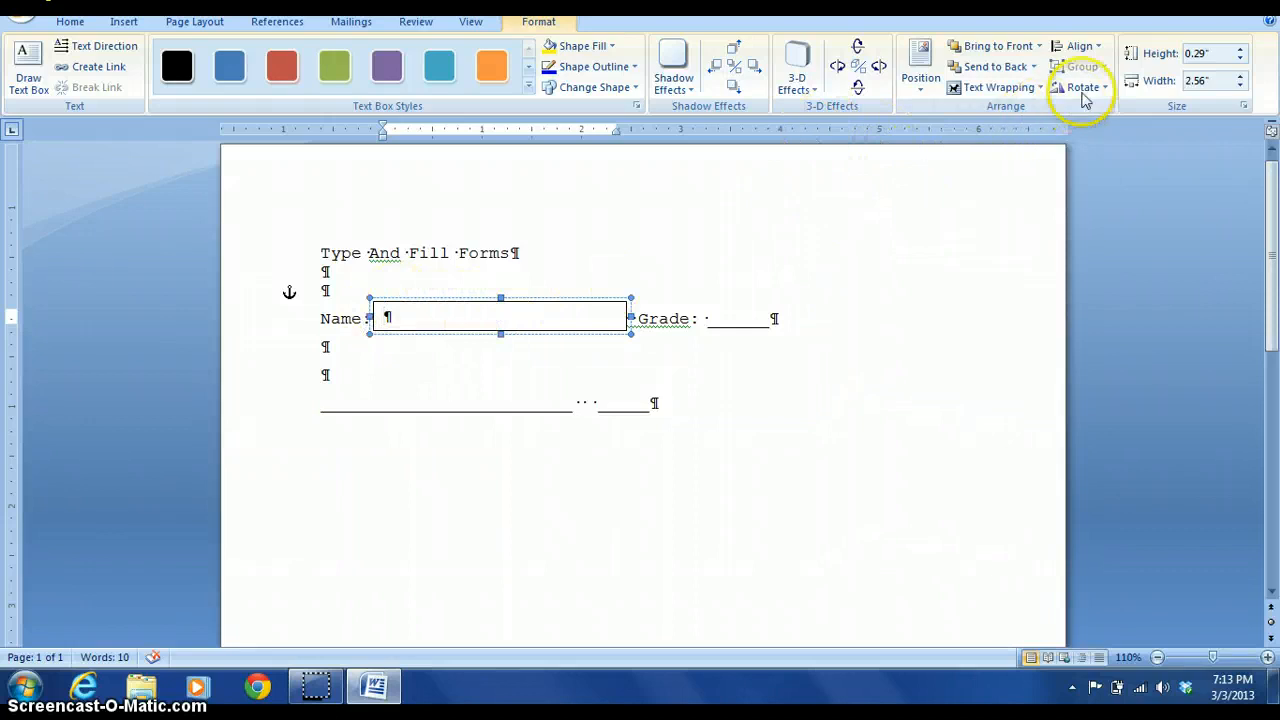
- Remove the fill and the outline from the name text box
{"action": "left_click", "coordinate": [613, 47]}
{"action": "left_click", "coordinate": [586, 207]}
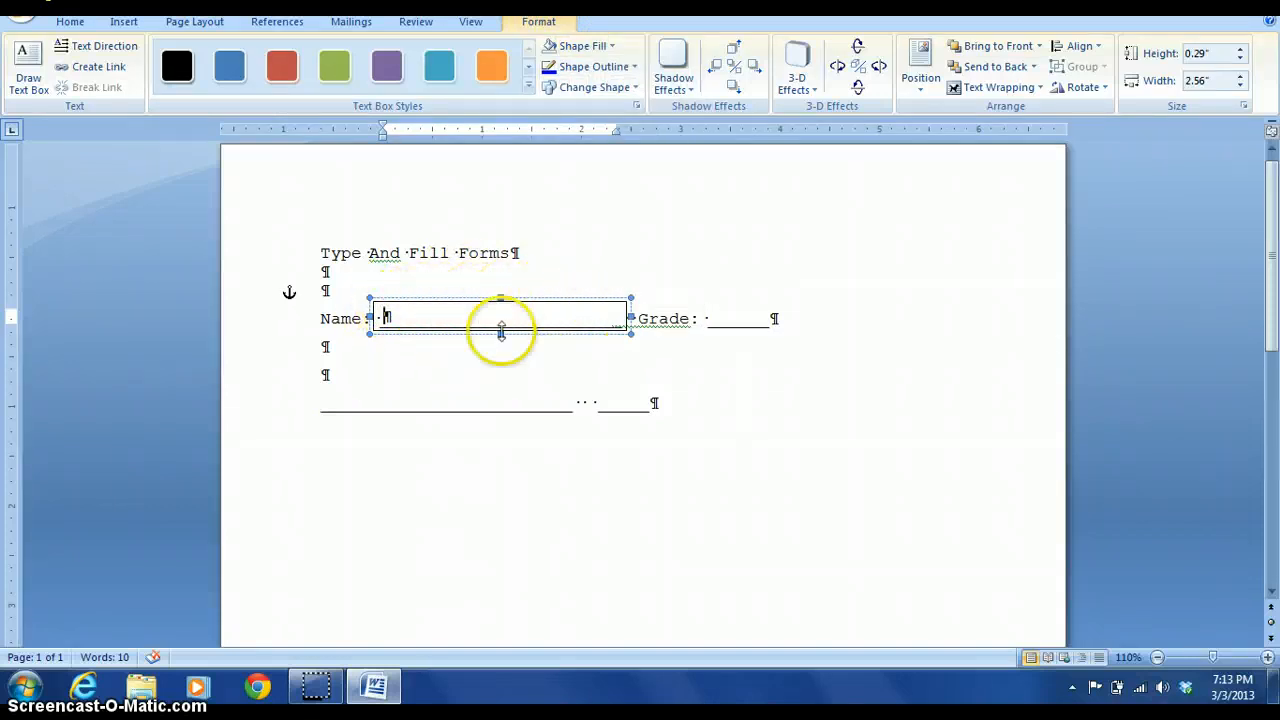
{"action": "left_click", "coordinate": [632, 66]}
{"action": "left_click", "coordinate": [582, 227]}
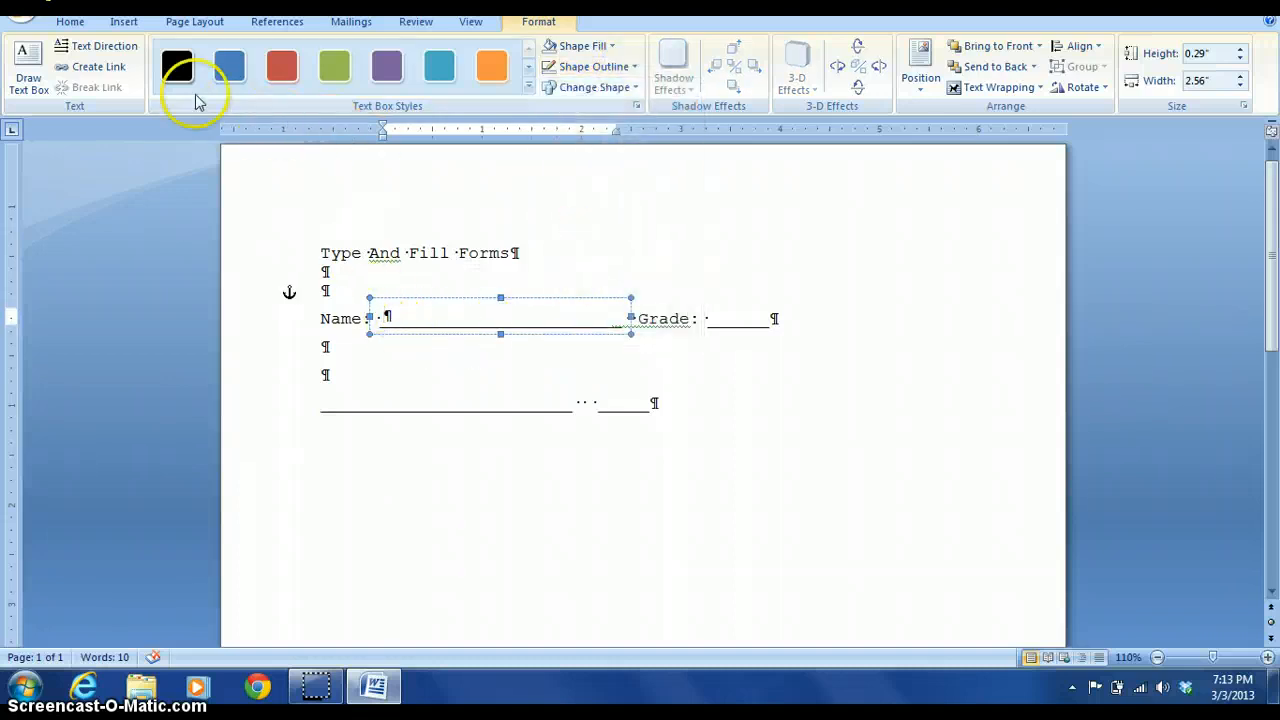
- Enter the person's full name in the text box in Courier New size 12, and lower the box onto the name blank
{"action": "left_click", "coordinate": [72, 21]}
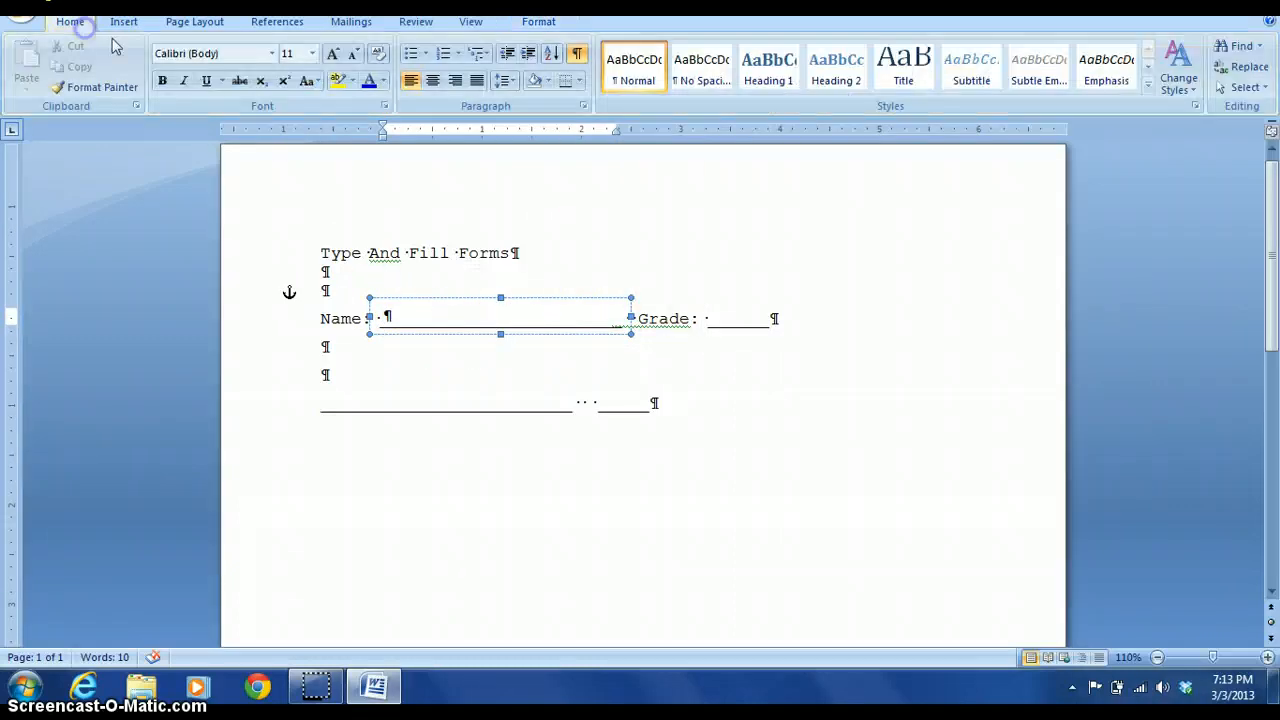
{"action": "left_click", "coordinate": [271, 53]}
{"action": "left_click", "coordinate": [257, 162]}
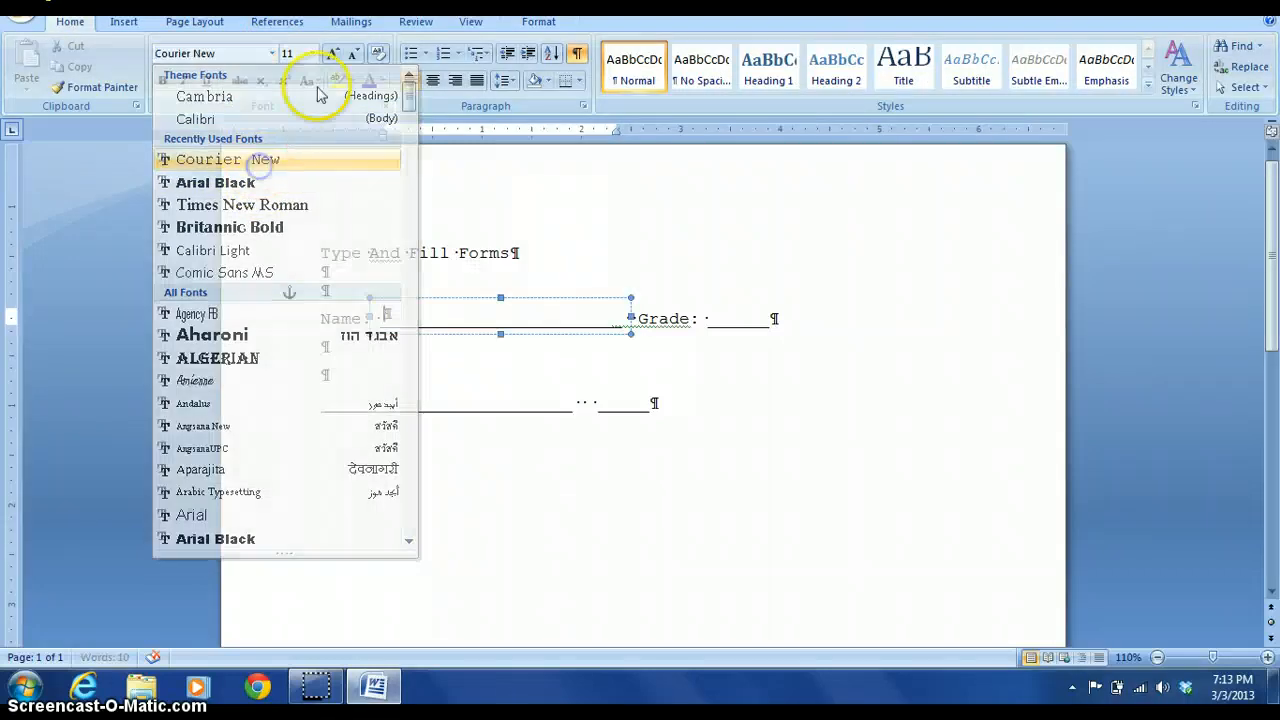
{"action": "left_click", "coordinate": [312, 53]}
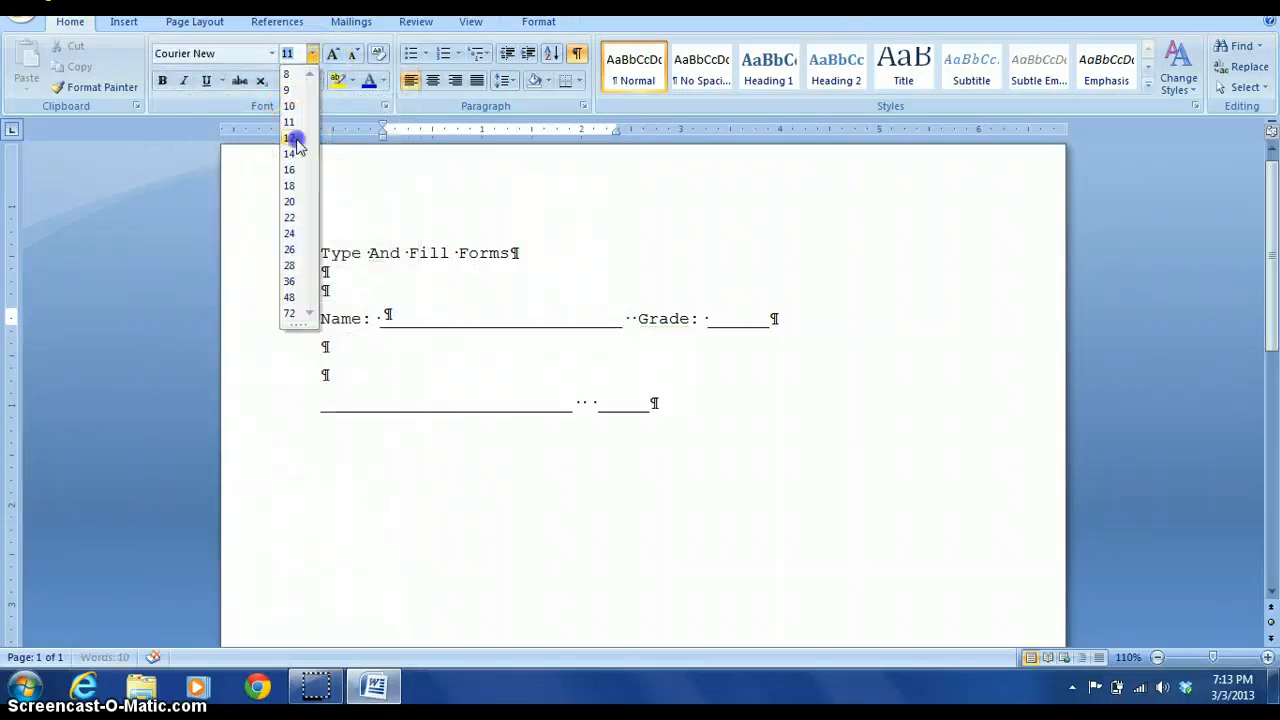
{"action": "left_click", "coordinate": [290, 137]}
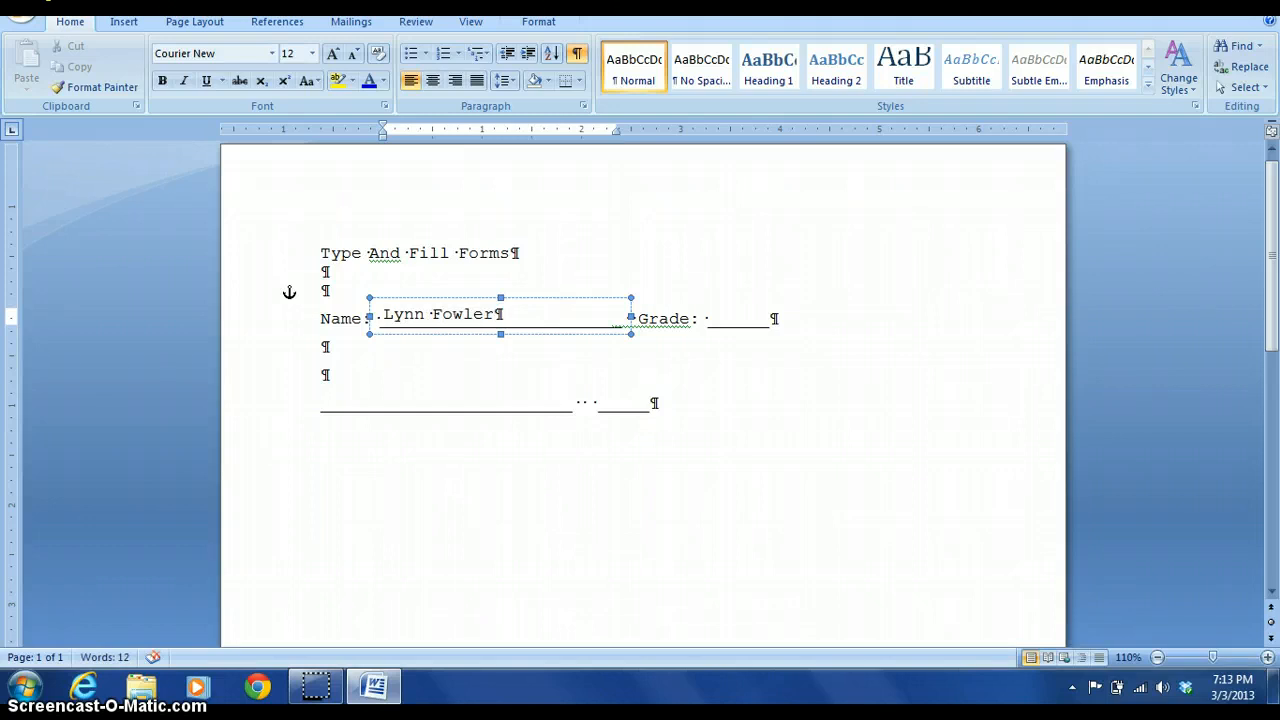
{"action": "left_click", "coordinate": [505, 298]}
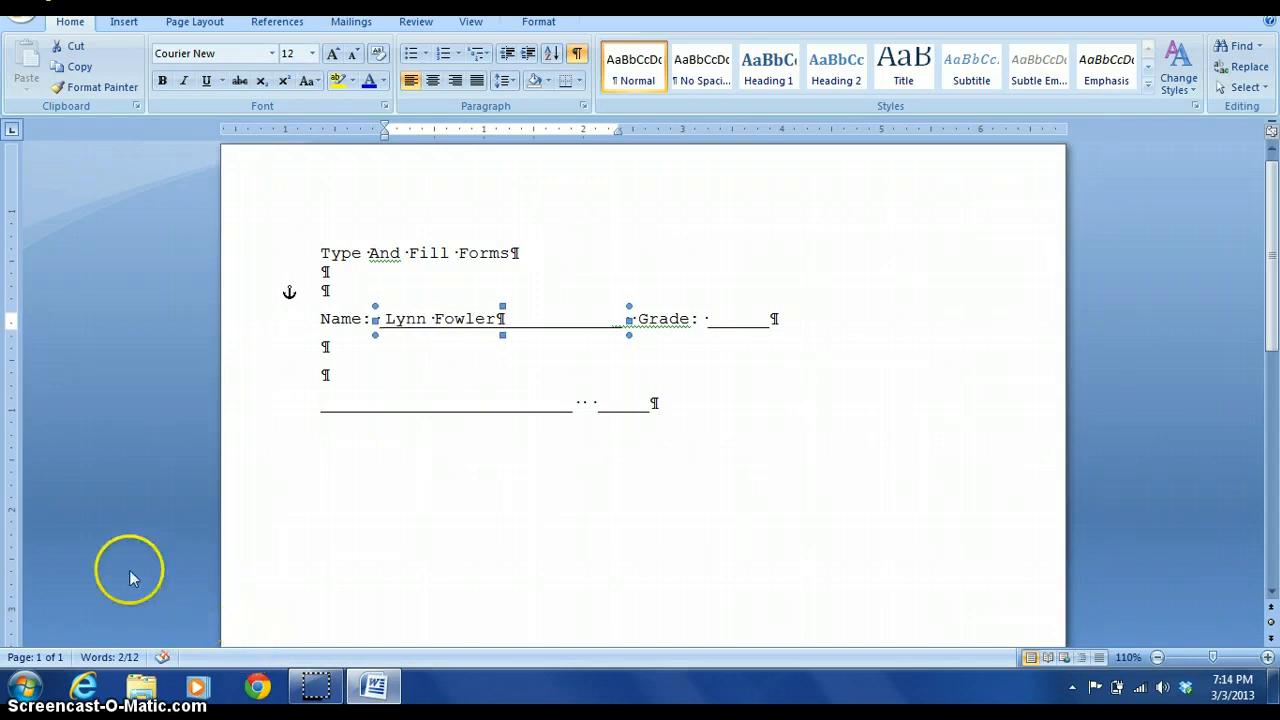
{"action": "left_click", "coordinate": [297, 351]}
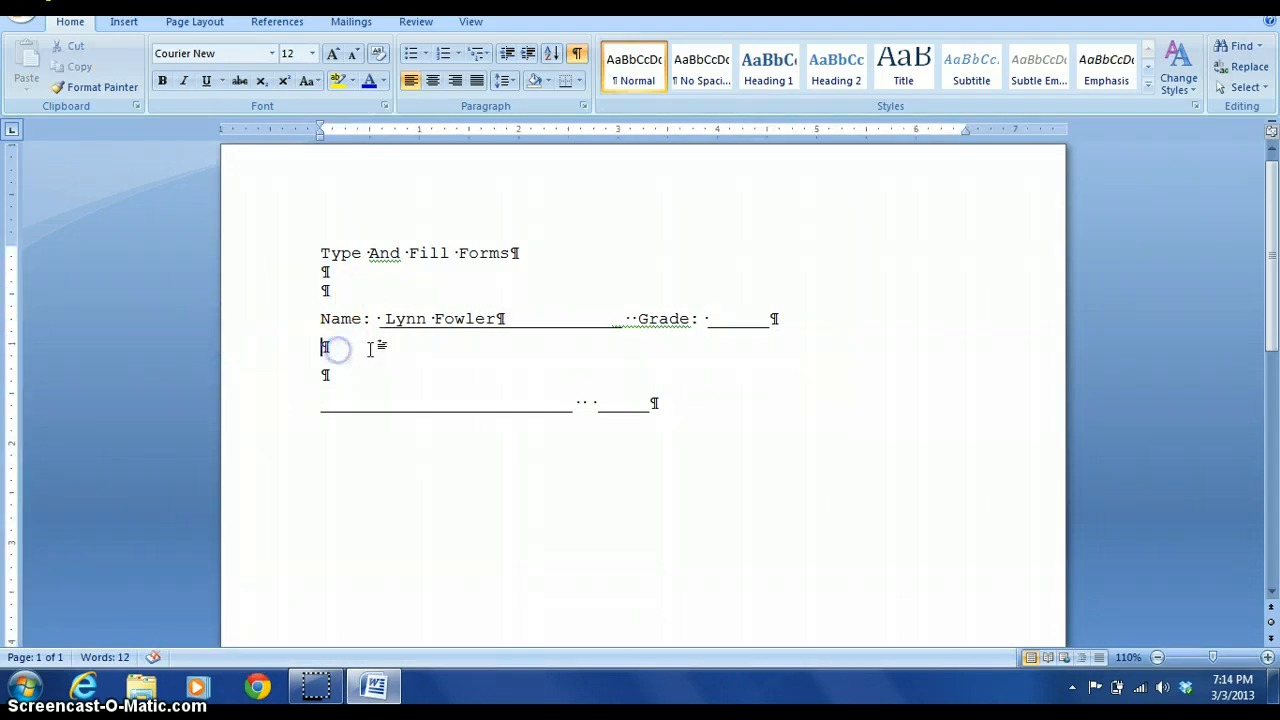
- Place a narrowed copy of the name text box over the blank after "Grade:"
{"action": "left_click", "coordinate": [421, 320]}
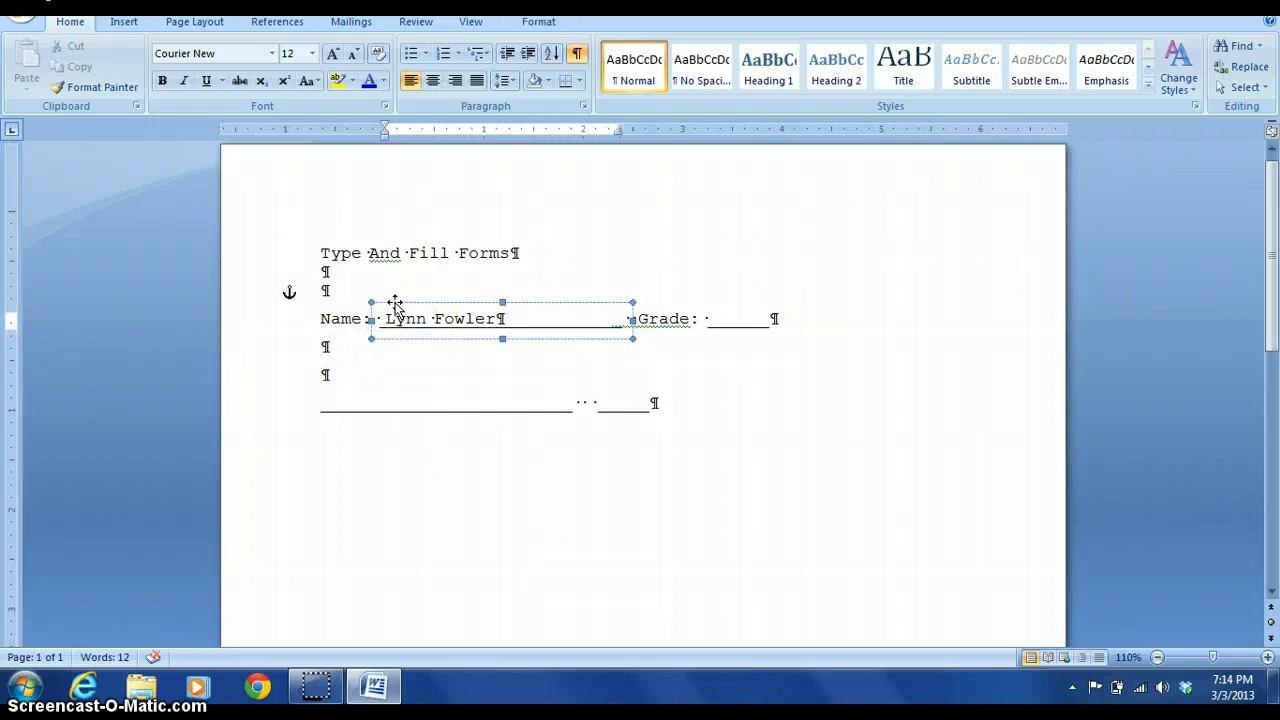
{"action": "left_click", "coordinate": [395, 303]}
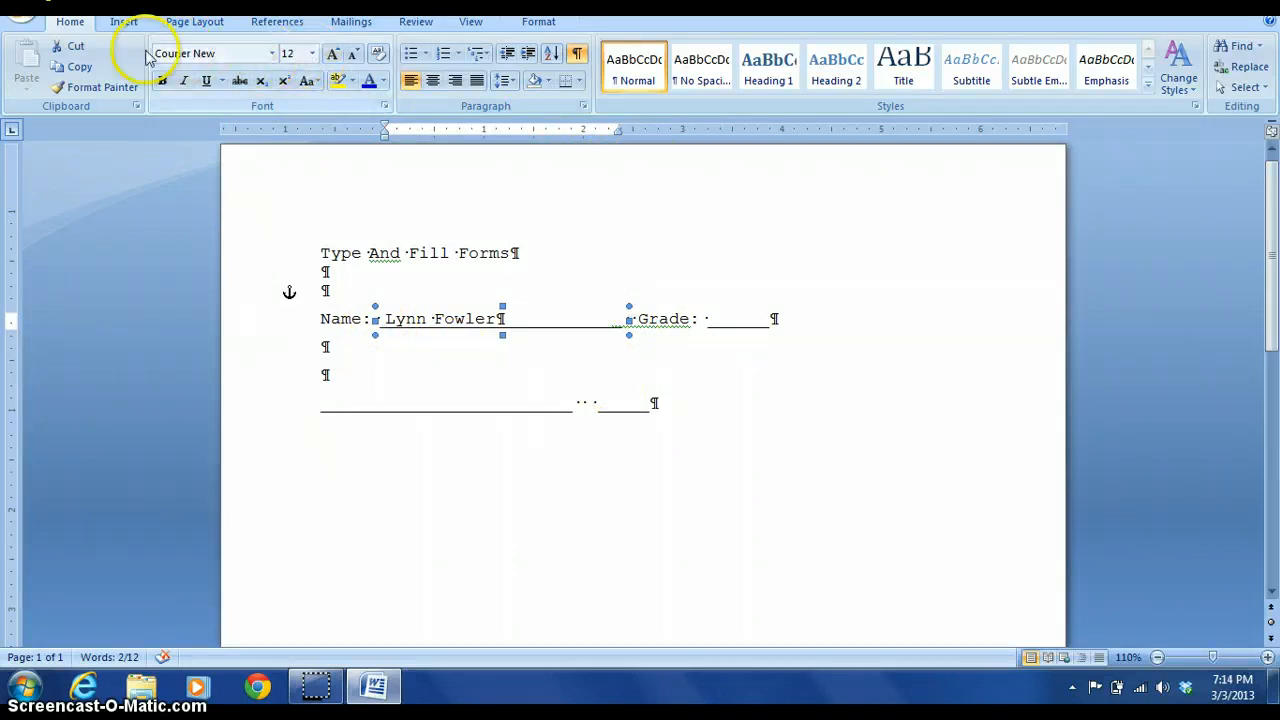
{"action": "left_click", "coordinate": [84, 68]}
{"action": "left_click", "coordinate": [423, 351]}
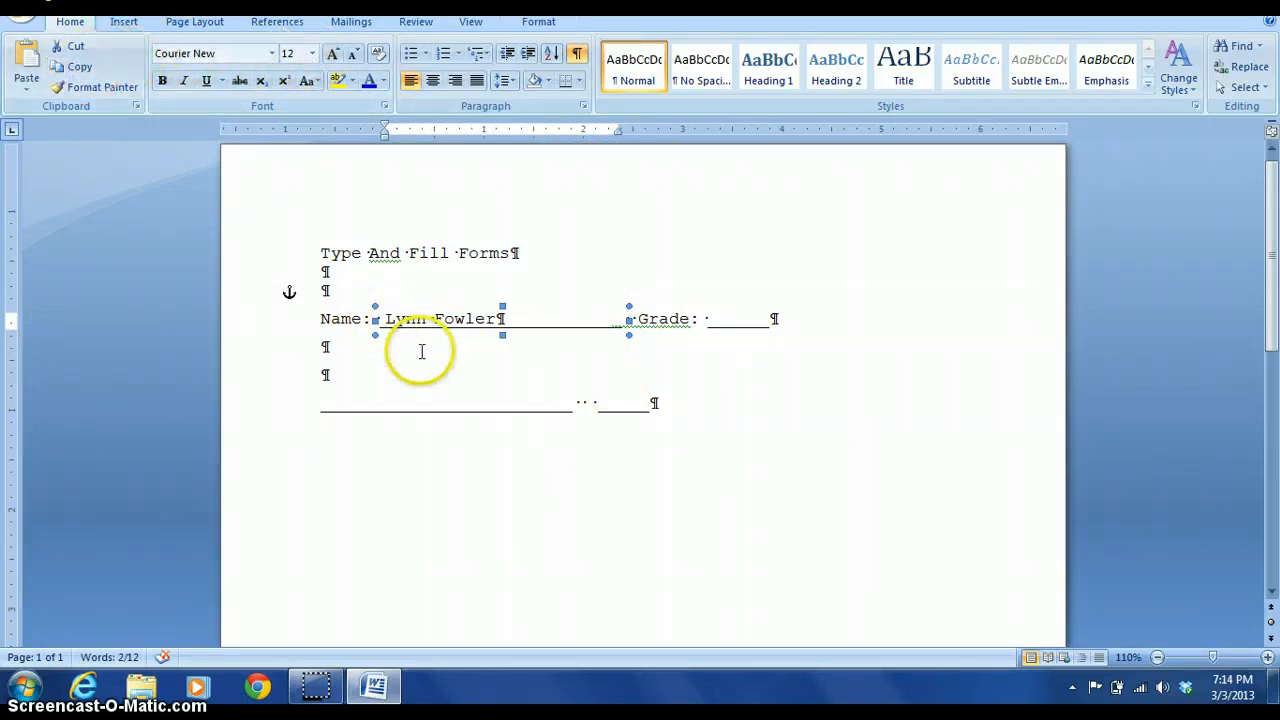
{"action": "left_click", "coordinate": [26, 62]}
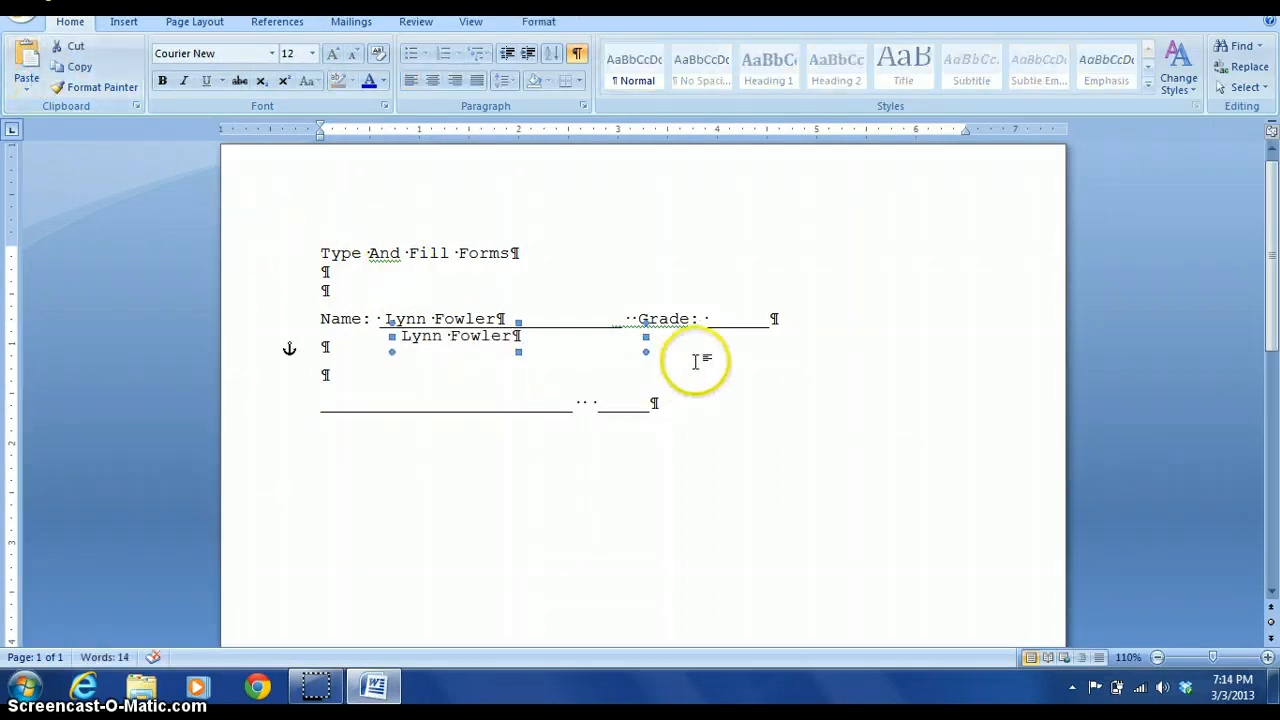
{"action": "left_click_drag", "start_coordinate": [646, 337], "coordinate": [490, 337]}
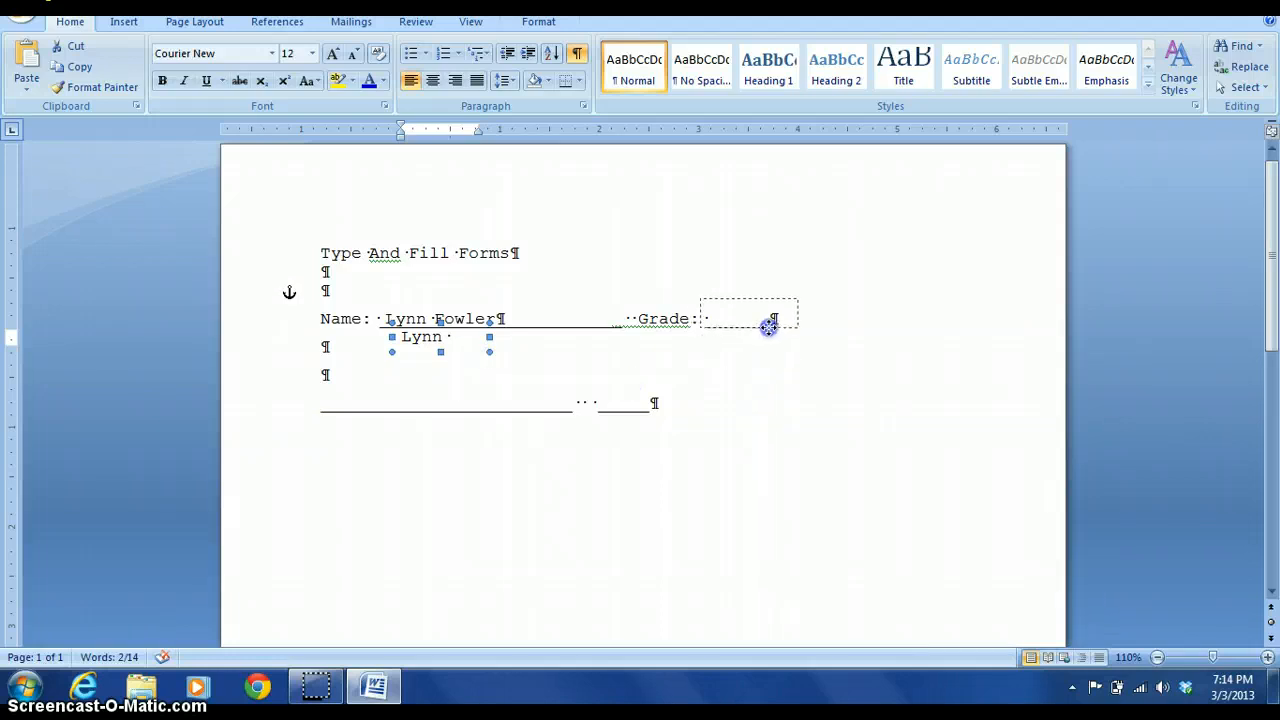
{"action": "left_click_drag", "start_coordinate": [772, 330], "coordinate": [771, 325]}
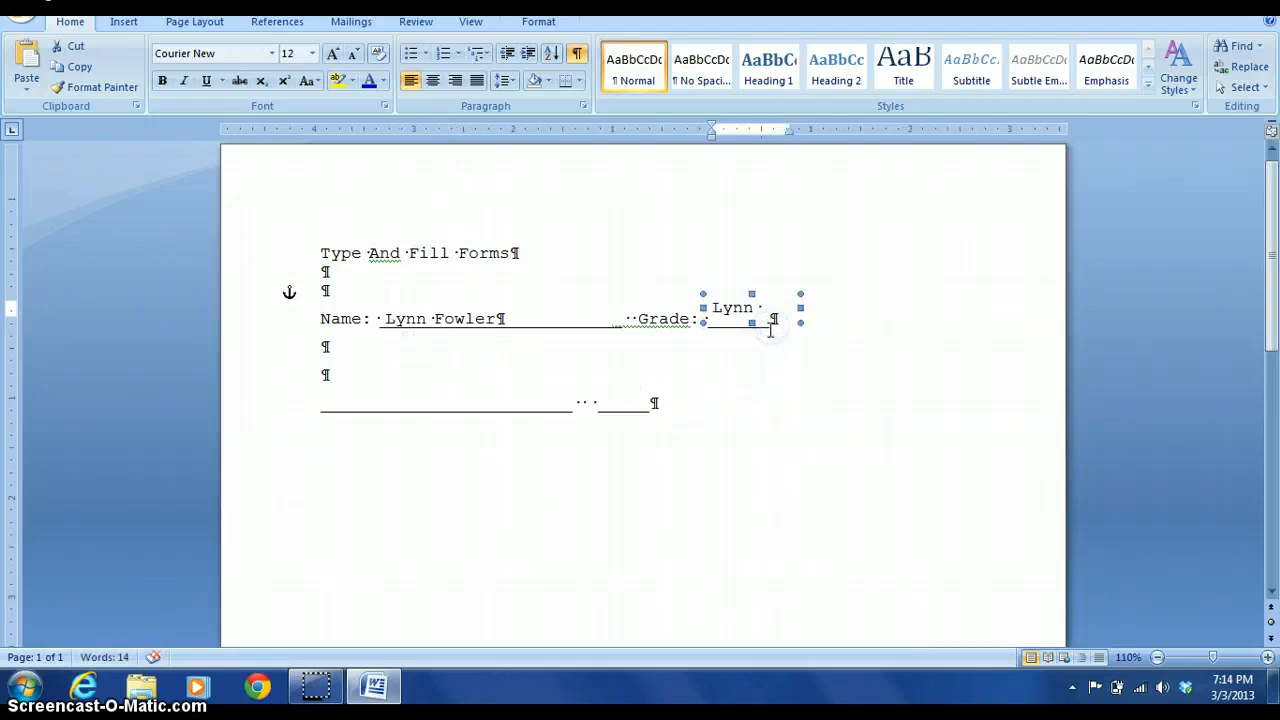
- Replace the copied box's text with 15 and lower the box onto the grade blank
{"action": "left_click", "coordinate": [743, 322]}
{"action": "double_click", "coordinate": [738, 316]}
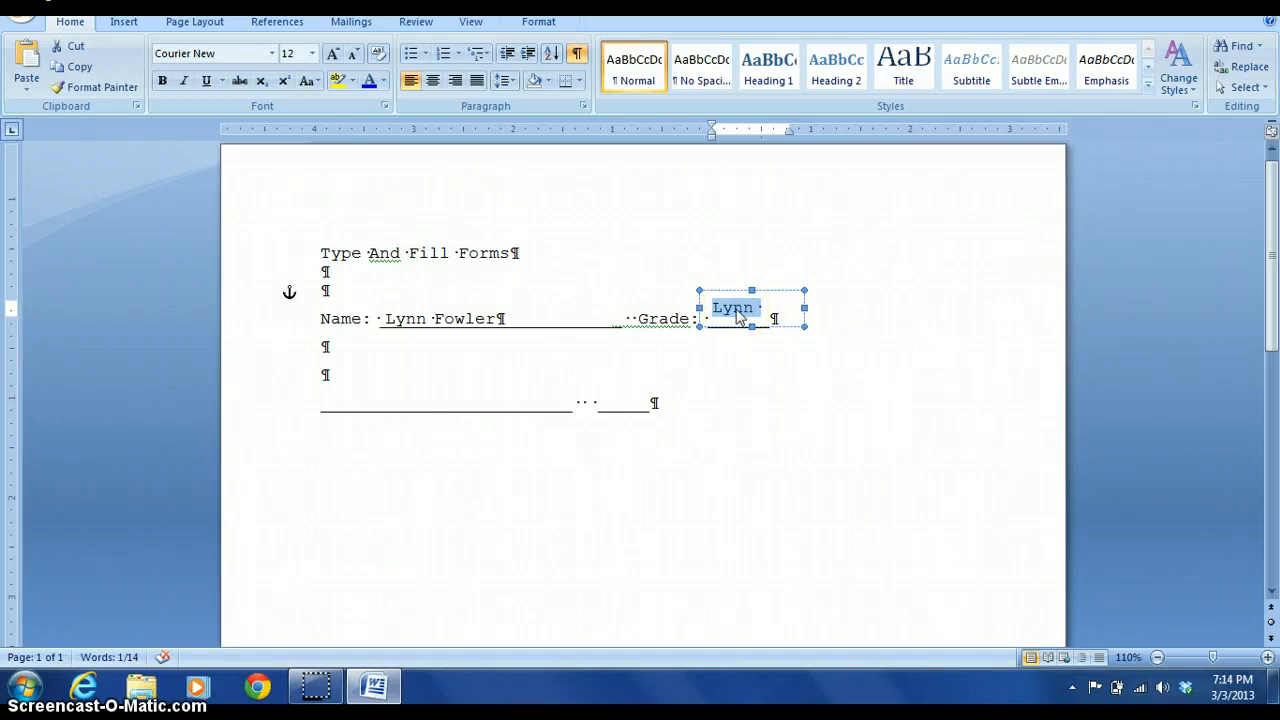
{"action": "type", "text": "15"}
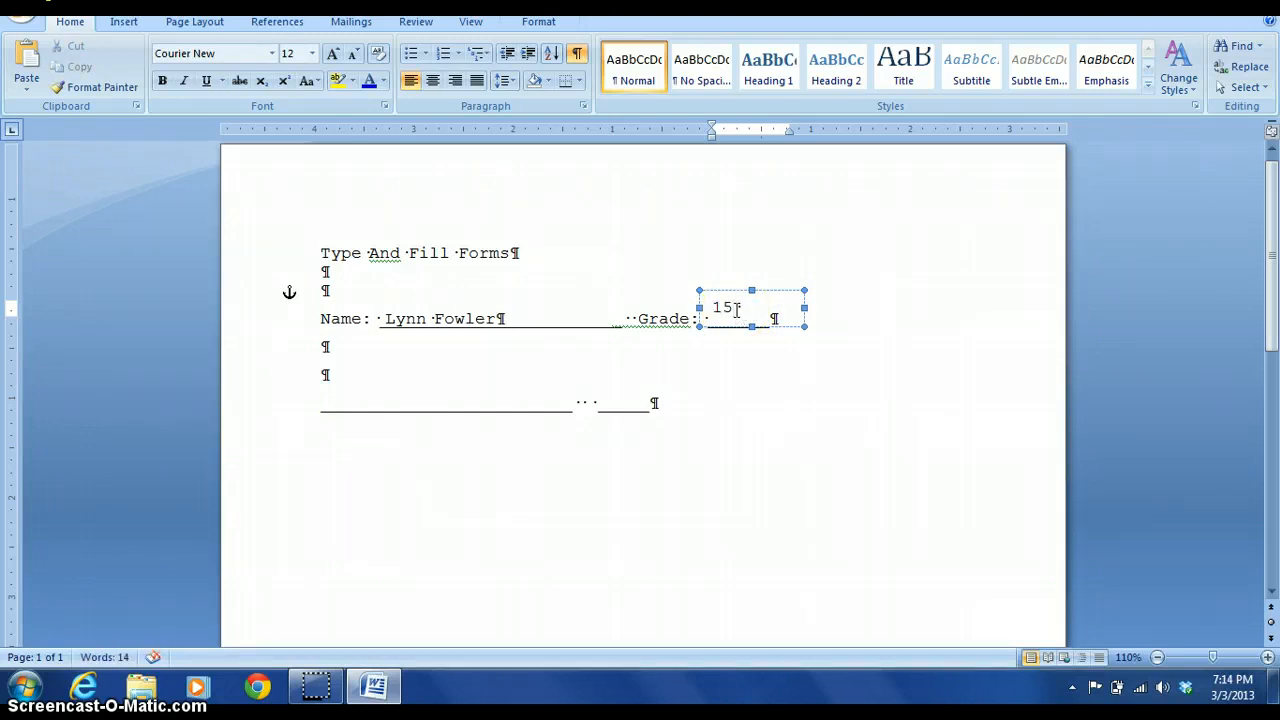
{"action": "left_click", "coordinate": [750, 325]}
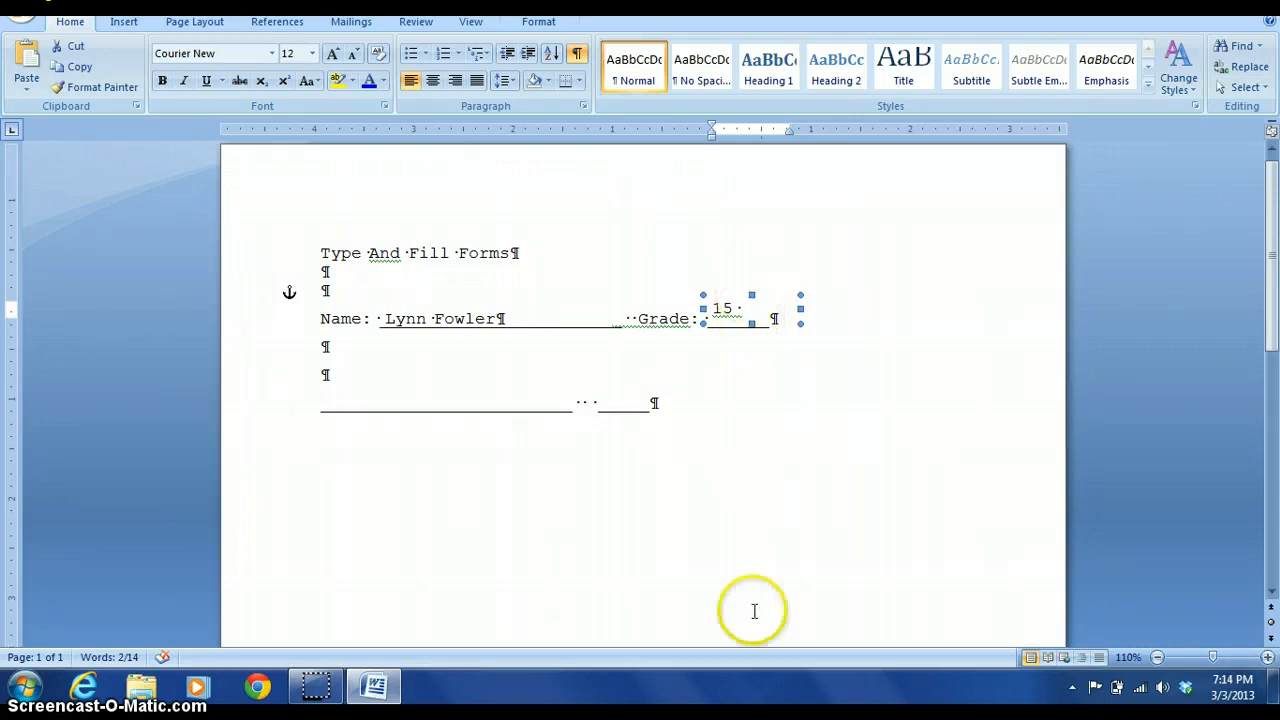
{"action": "left_click", "coordinate": [785, 374]}
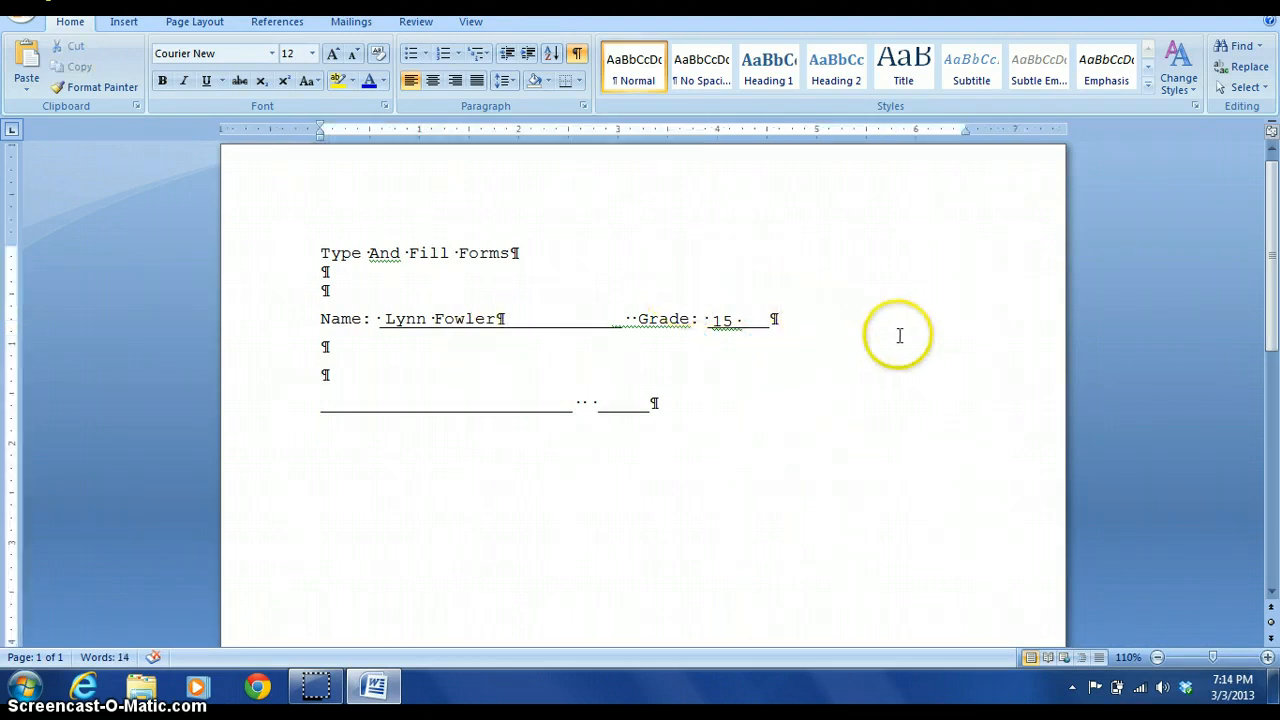
- Copy the grade text box and paste a duplicate from the empty line below the Name line
{"action": "left_click", "coordinate": [747, 325]}
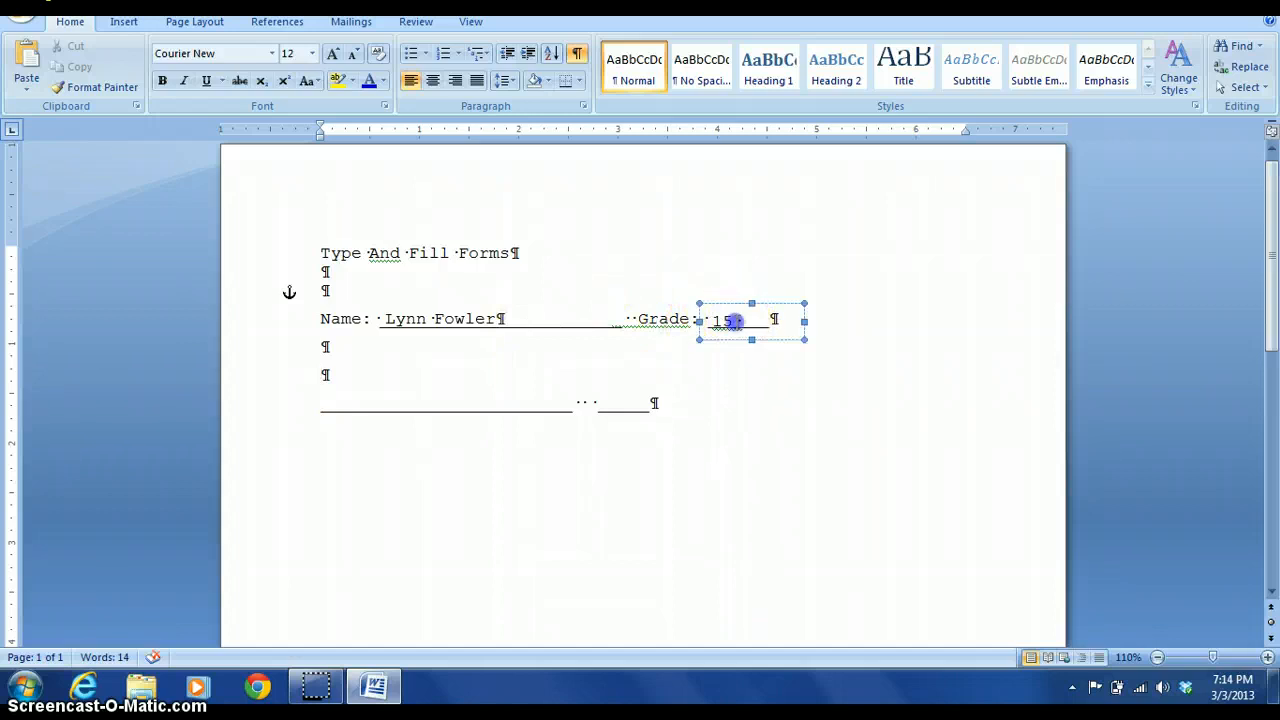
{"action": "left_click", "coordinate": [752, 300]}
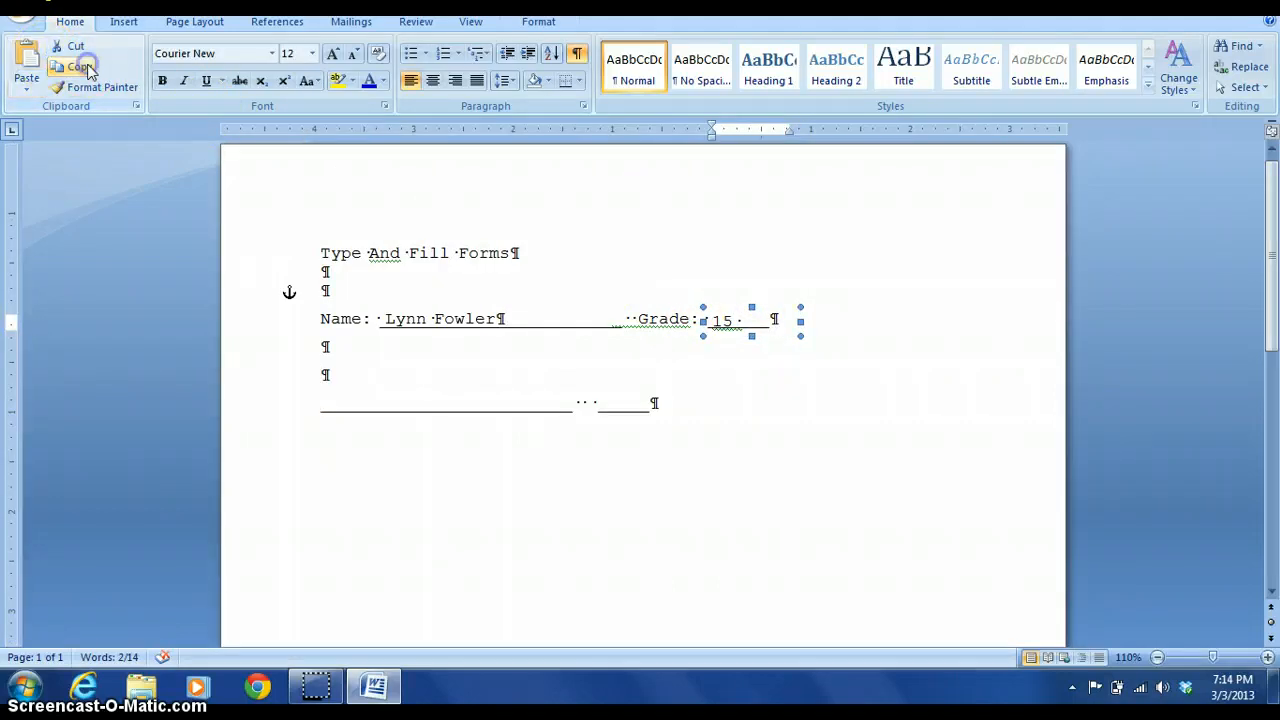
{"action": "left_click", "coordinate": [30, 68]}
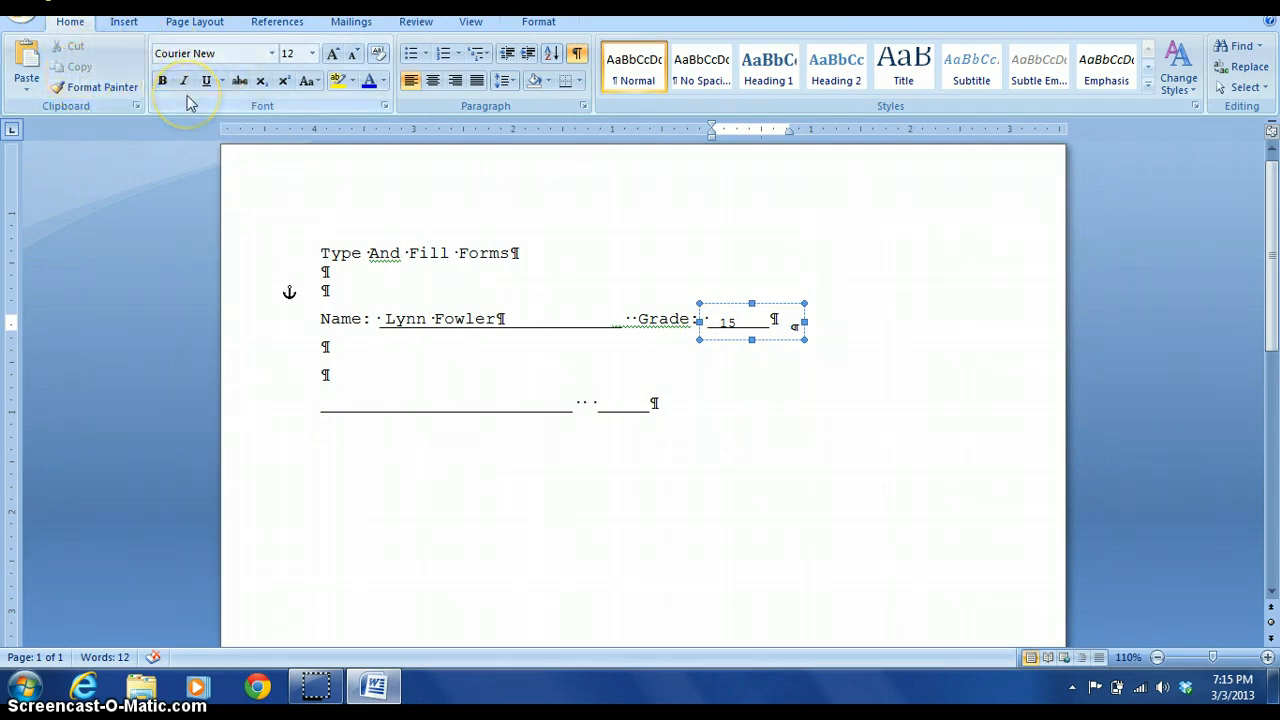
{"action": "key", "text": "Escape"}
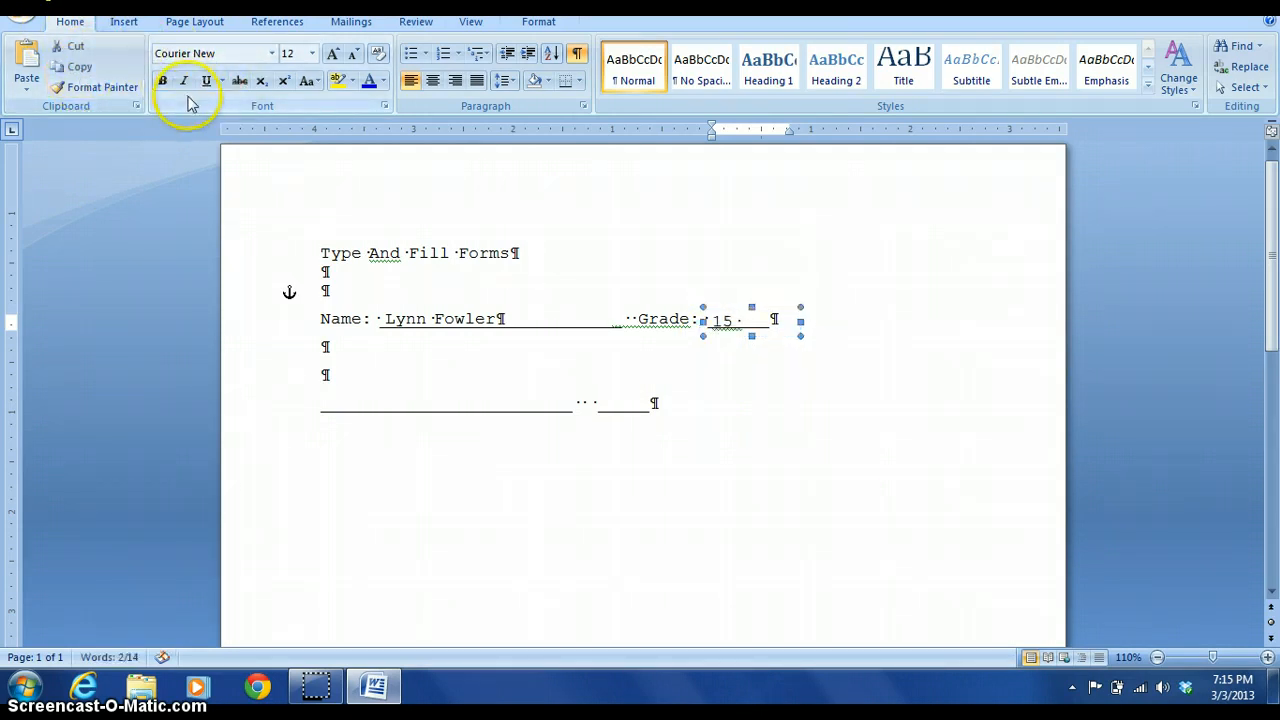
{"action": "left_click", "coordinate": [707, 356]}
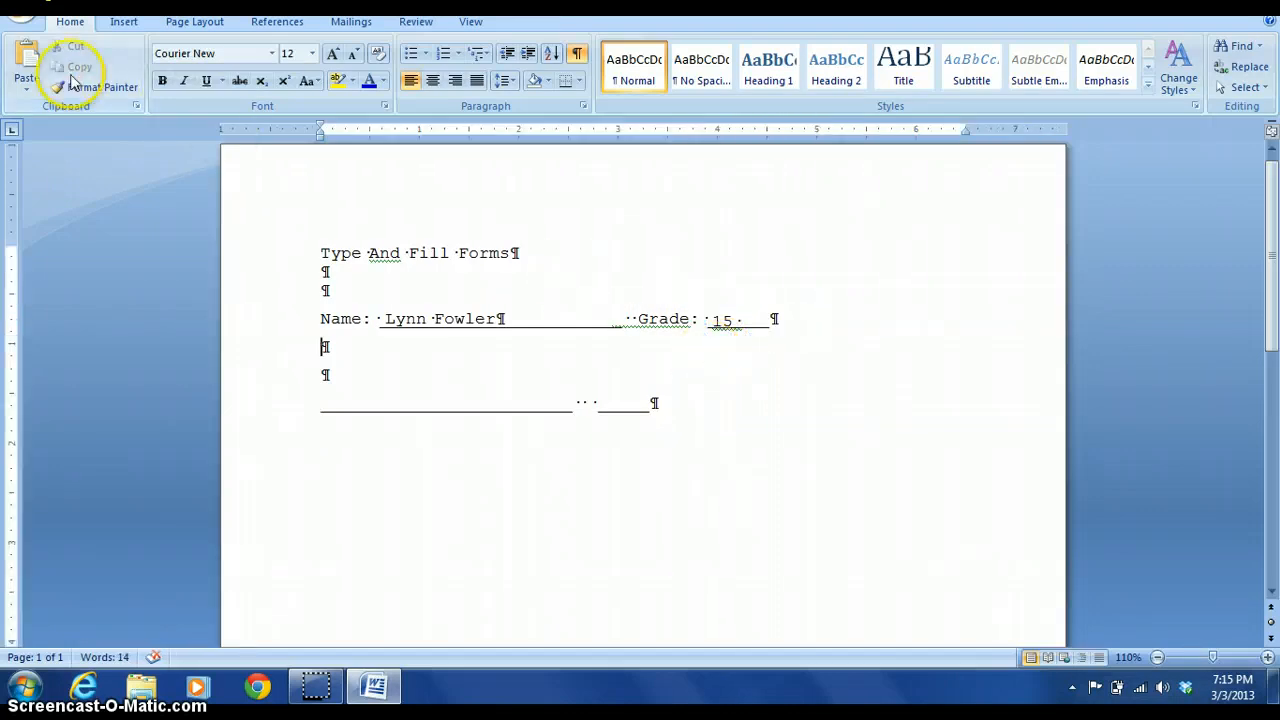
{"action": "left_click", "coordinate": [28, 60]}
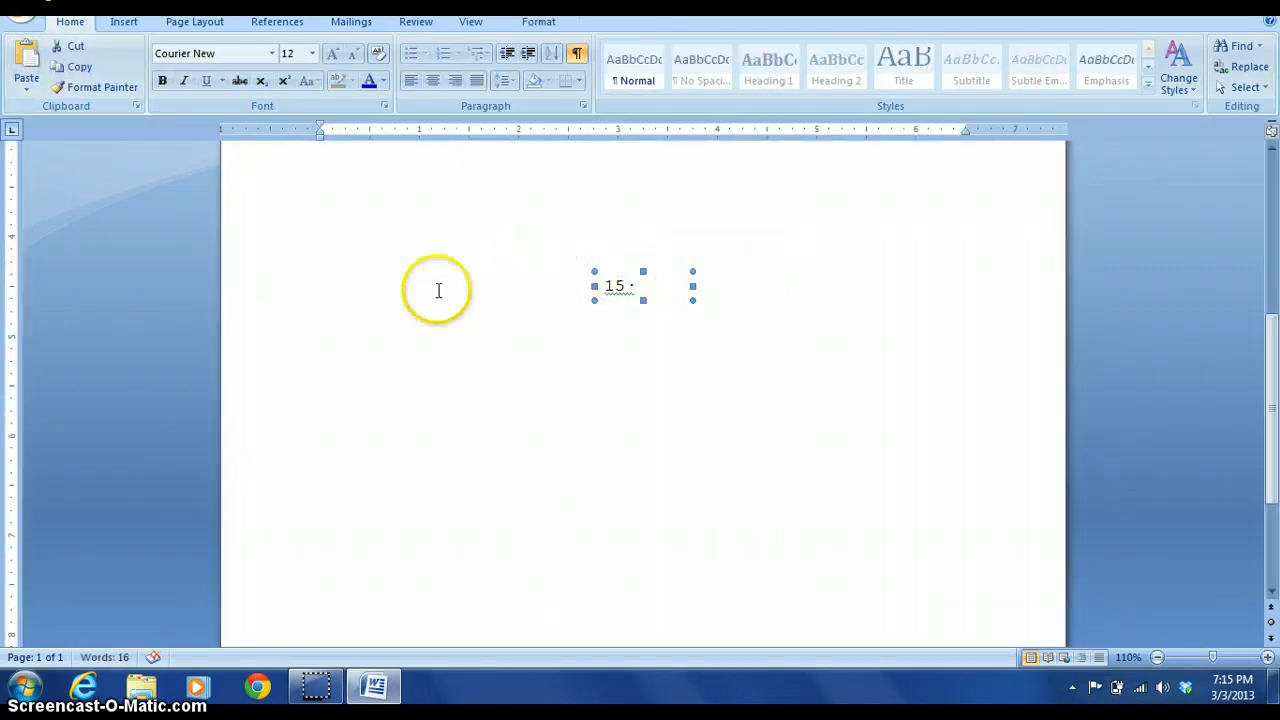
- Move the pasted text box up to the start of the long blank in the last underscore row
{"action": "scroll", "coordinate": [500, 310], "scroll_direction": "up", "scroll_amount": 5}
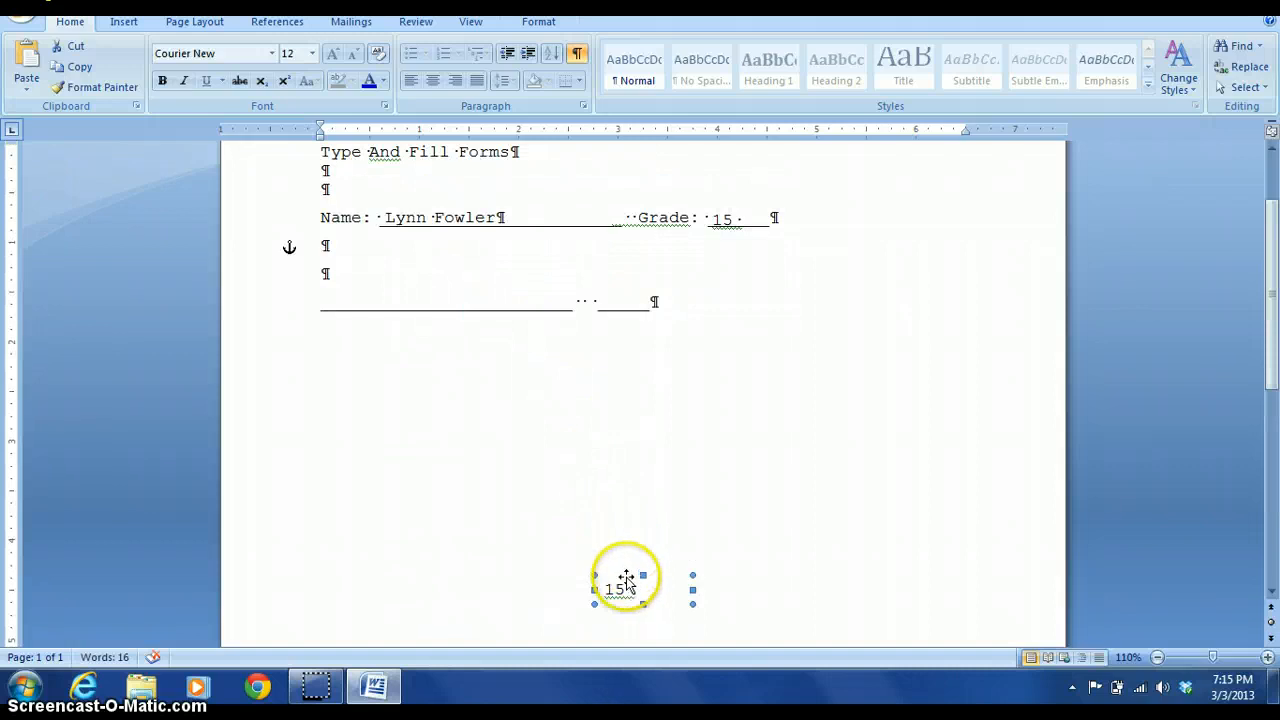
{"action": "left_click_drag", "start_coordinate": [623, 580], "coordinate": [658, 445]}
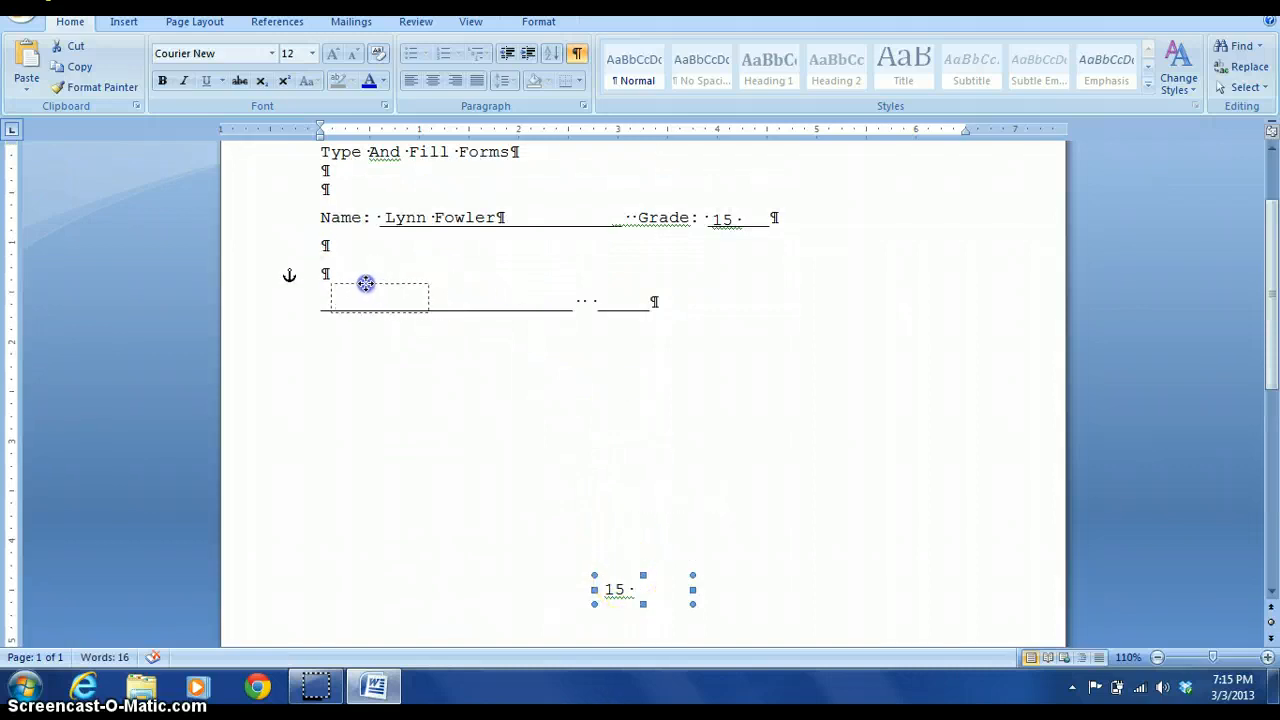
{"action": "left_click_drag", "start_coordinate": [365, 281], "coordinate": [366, 282]}
{"action": "left_click", "coordinate": [511, 301]}
{"action": "scroll", "coordinate": [429, 297], "scroll_direction": "up", "scroll_amount": 2}
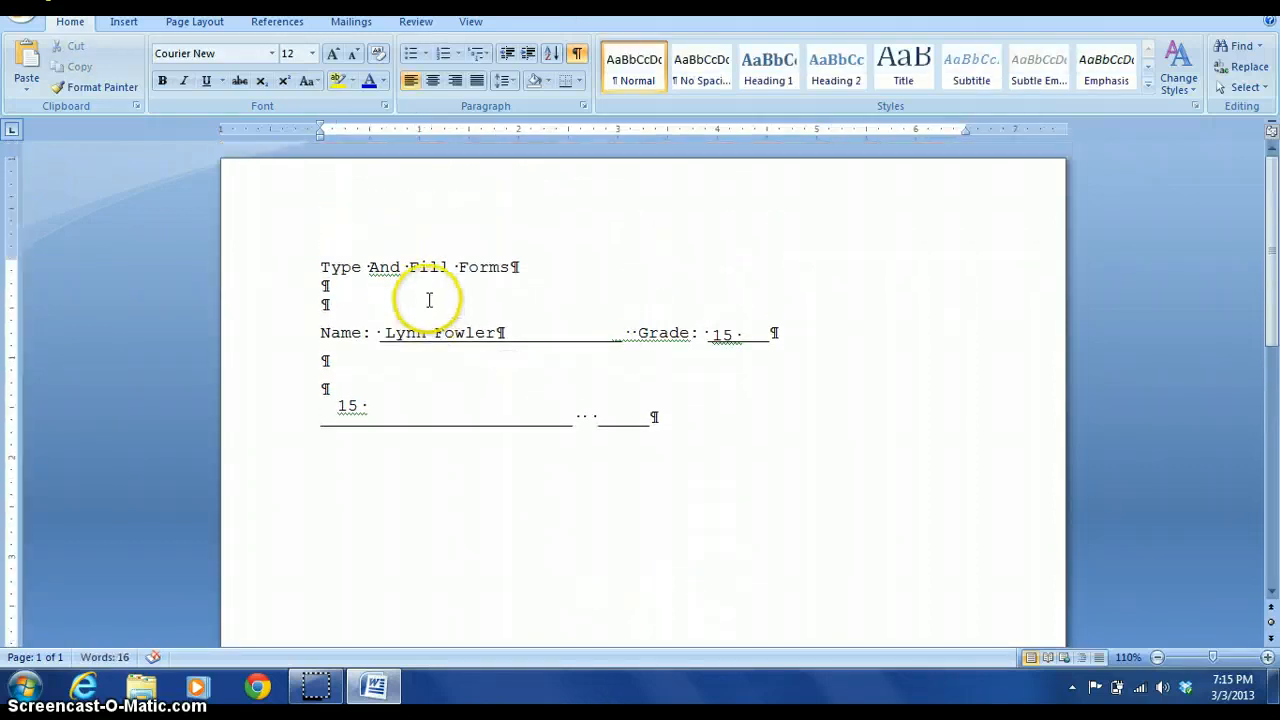
- Save the filled-in form as a new Word document named "form completed" in the Documents library
{"action": "left_click", "coordinate": [20, 22]}
{"action": "left_click", "coordinate": [60, 170]}
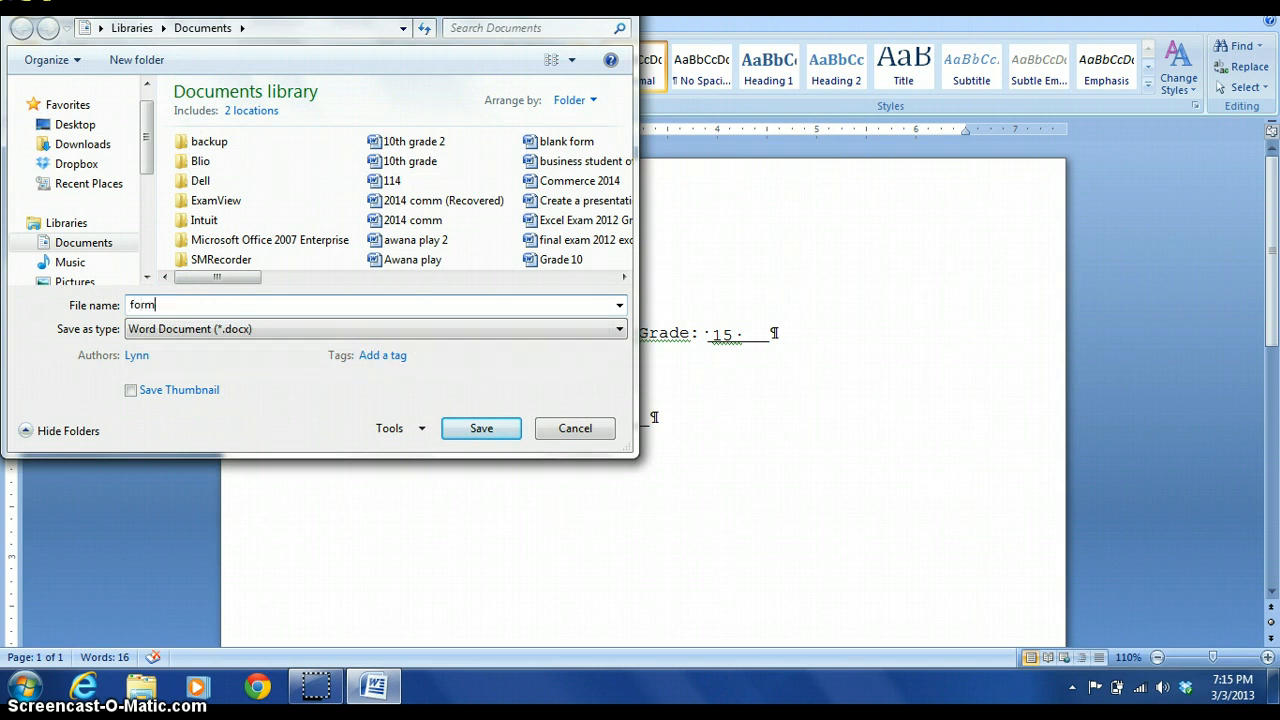
{"action": "type", "text": "form completed"}
{"action": "key", "text": "Return"}
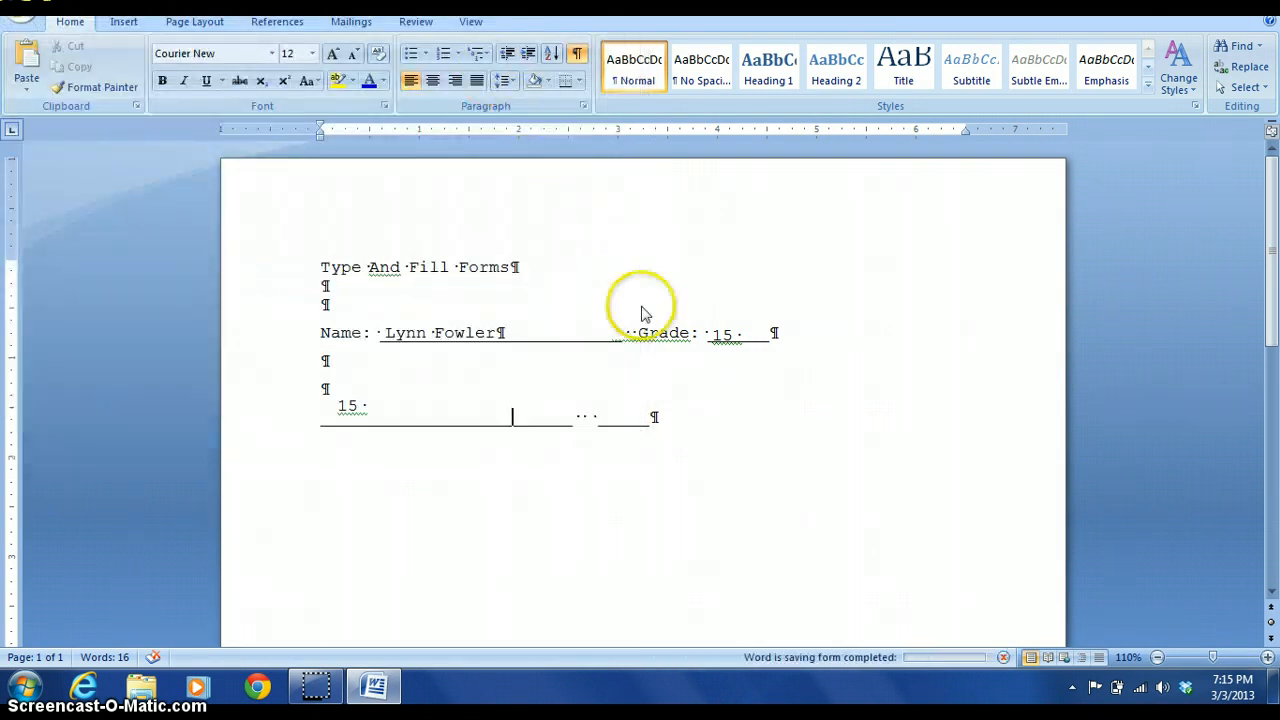
- Center the title line "Type And Fill Forms"
{"action": "left_click", "coordinate": [453, 277]}
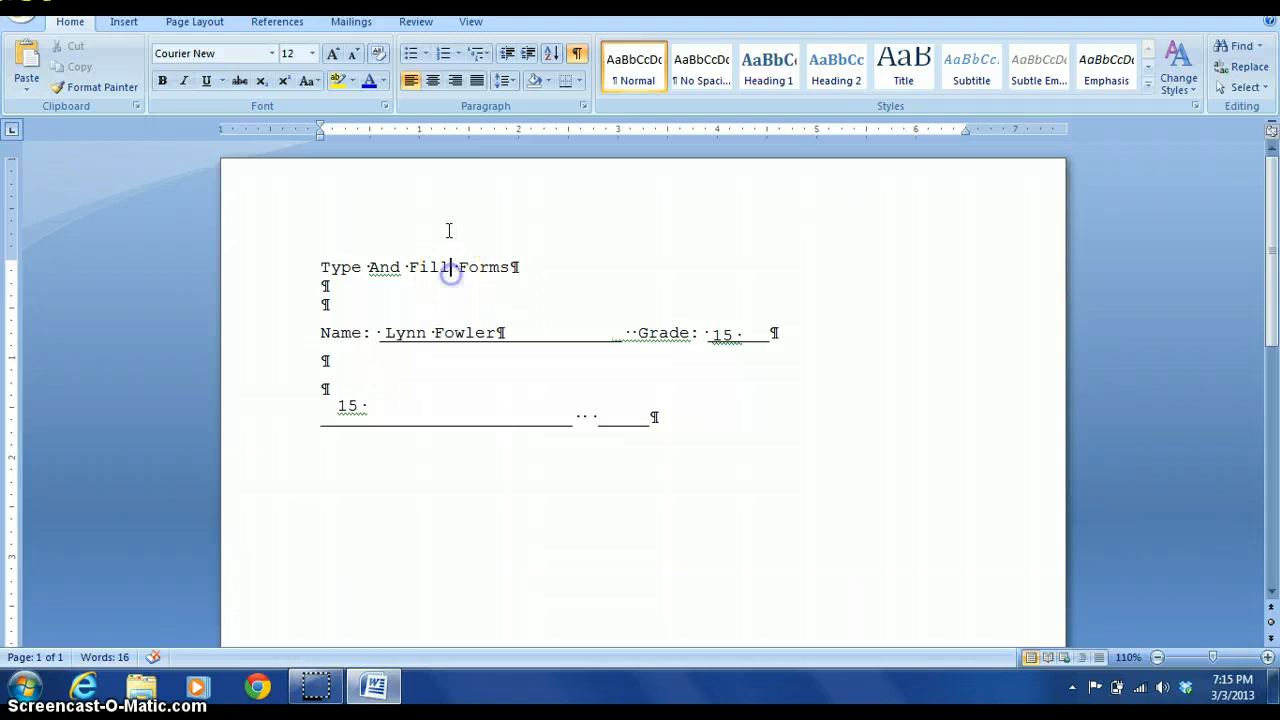
{"action": "left_click", "coordinate": [432, 80]}
{"action": "left_click", "coordinate": [558, 326]}
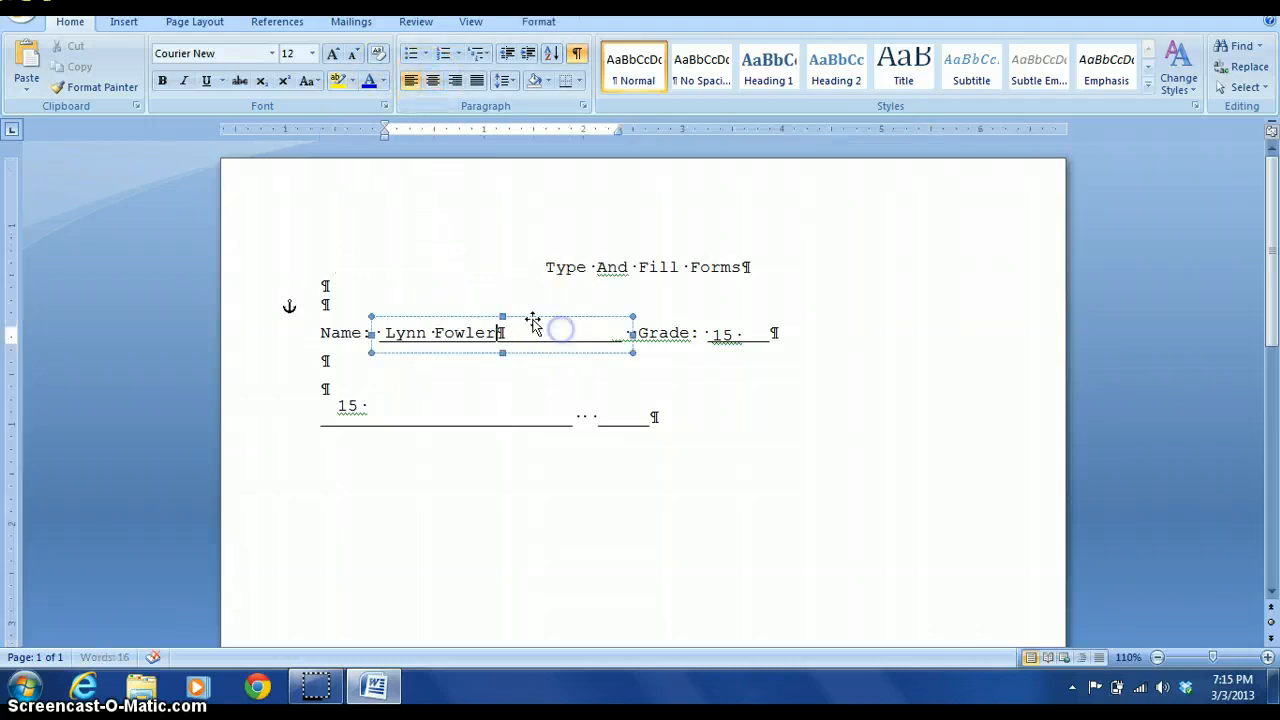
- Change the title "Type And Fill Forms" to uppercase
{"action": "left_click", "coordinate": [531, 275]}
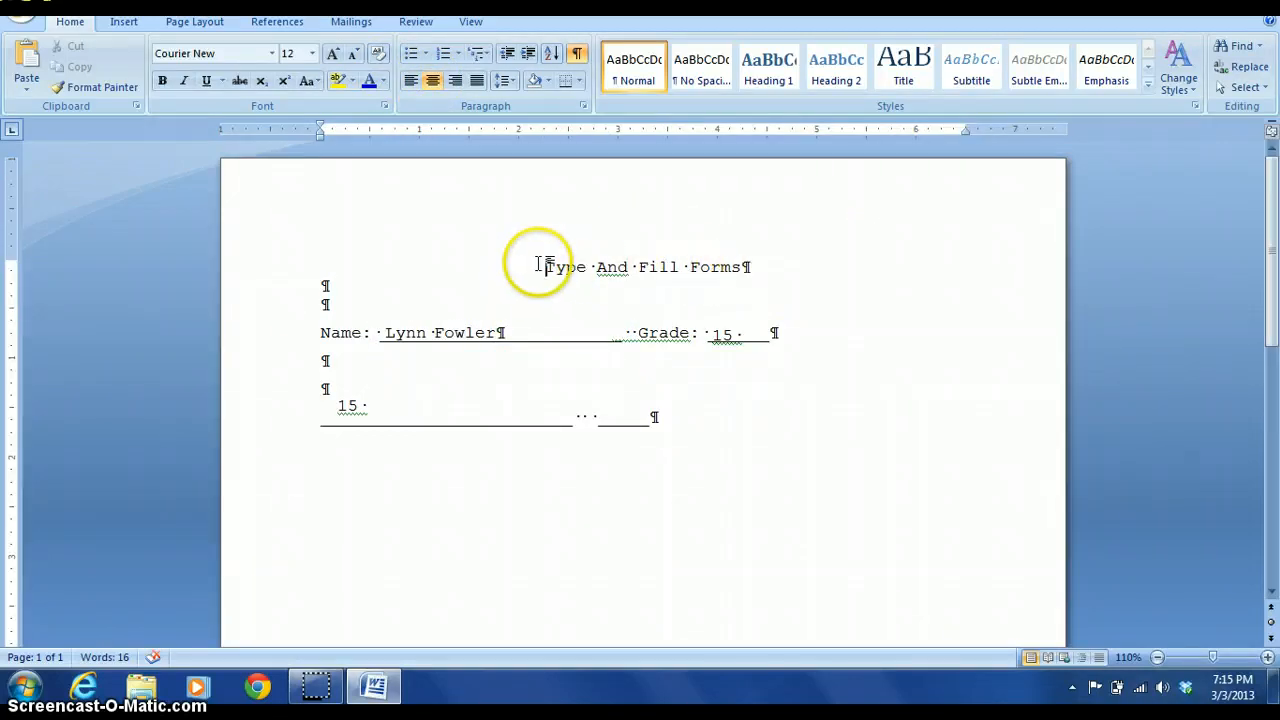
{"action": "left_click_drag", "start_coordinate": [540, 267], "coordinate": [757, 283]}
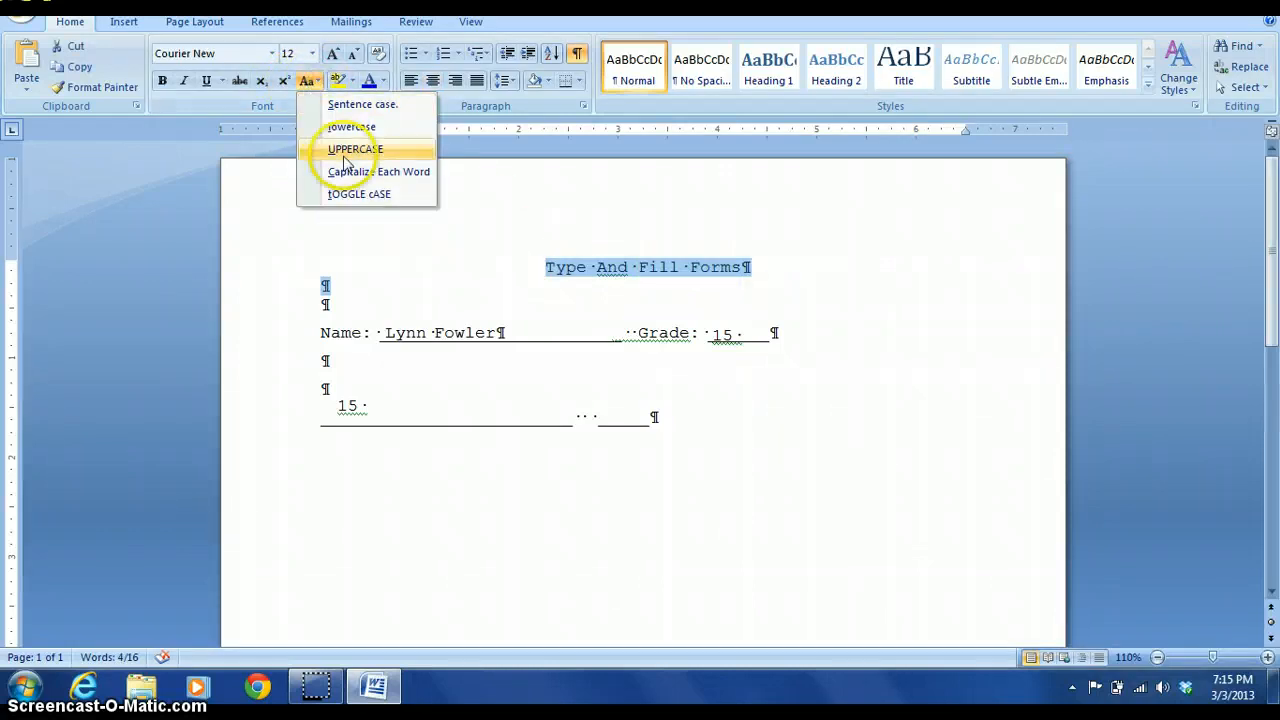
{"action": "left_click", "coordinate": [398, 149]}
{"action": "left_click", "coordinate": [457, 243]}
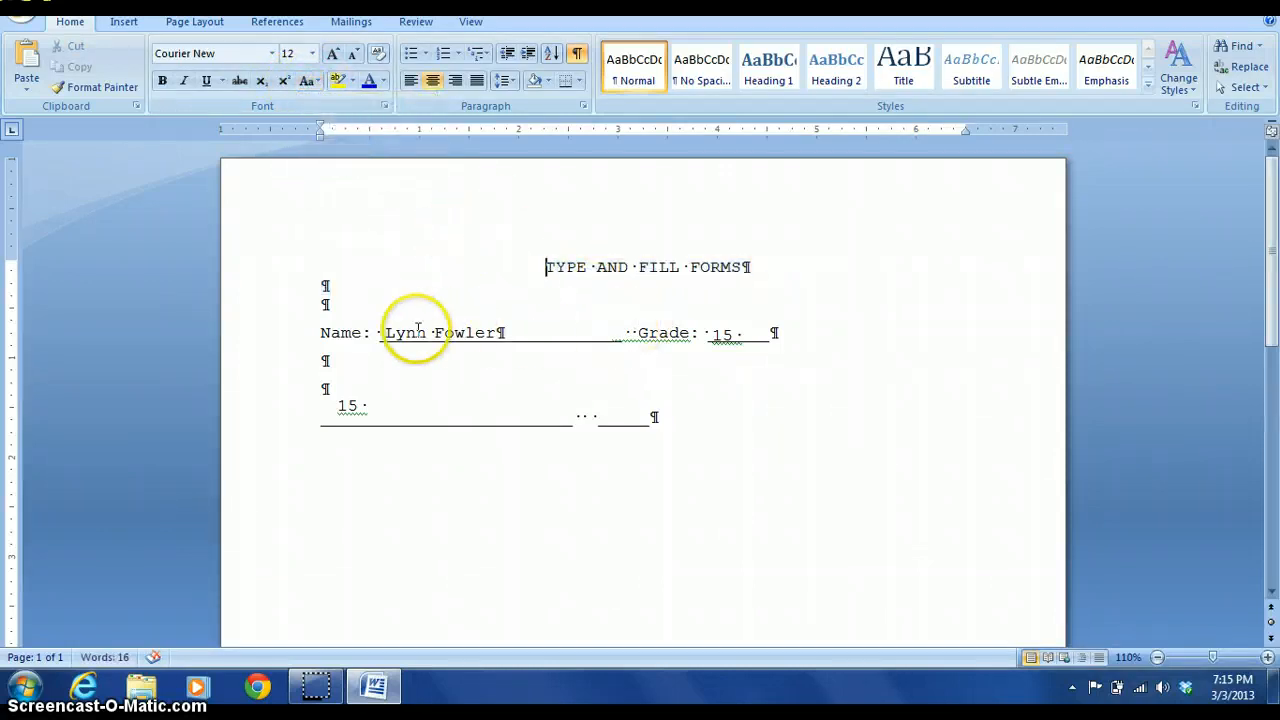